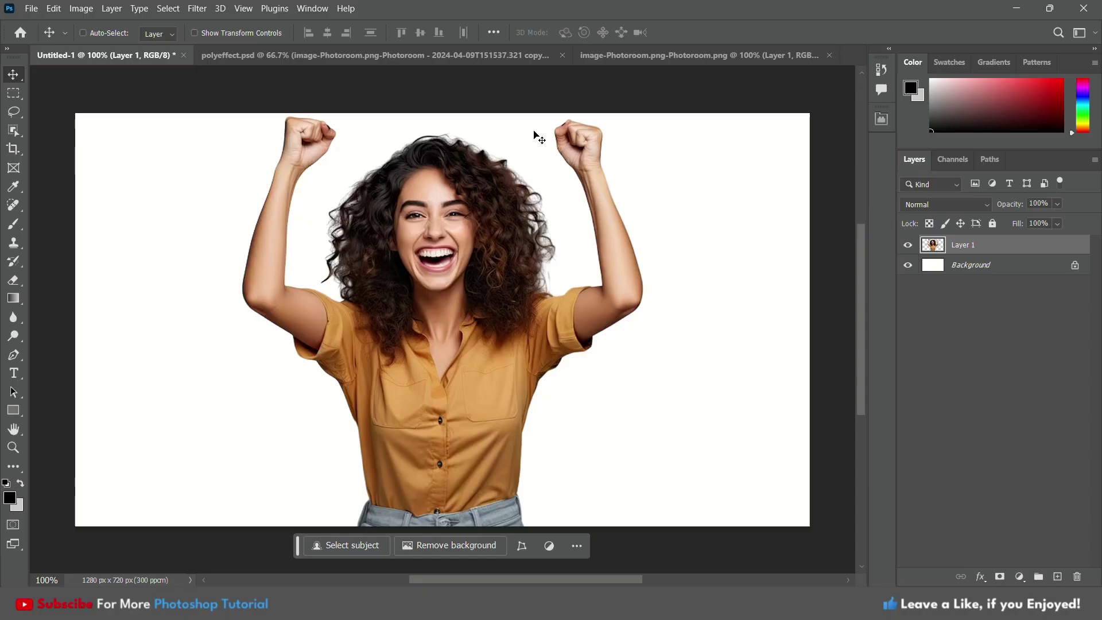
# - Unlock the Background layer so it becomes the editable Layer 0
pyautogui.hotkey('ctrl', '-')
pyautogui.hotkey('ctrl', '-')
pyautogui.hotkey('ctrl', '+')
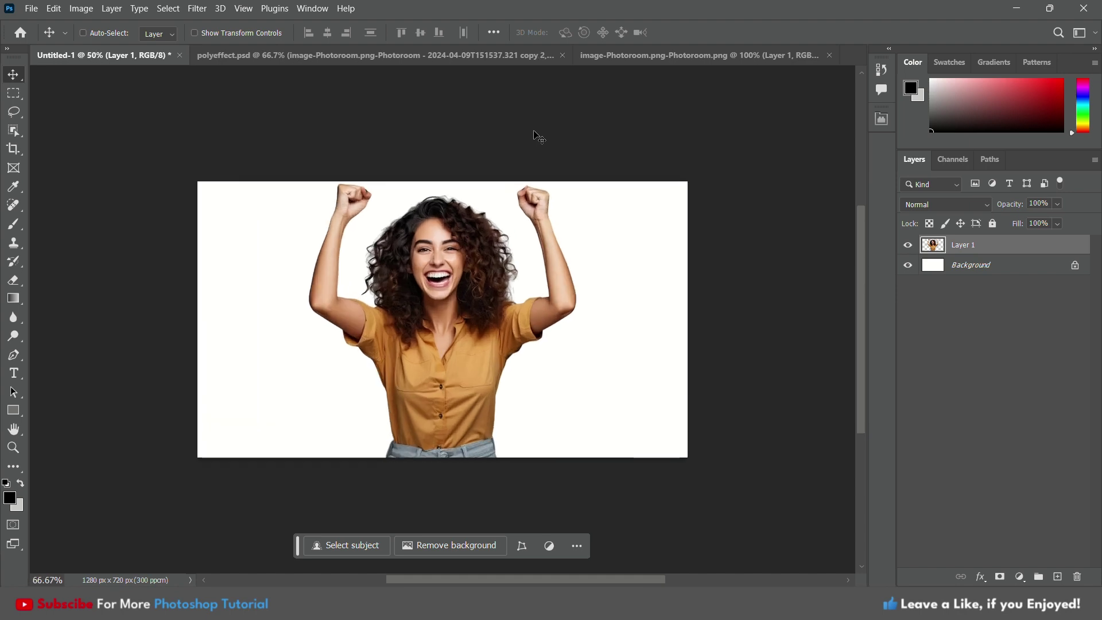
pyautogui.hotkey('ctrl', '+')
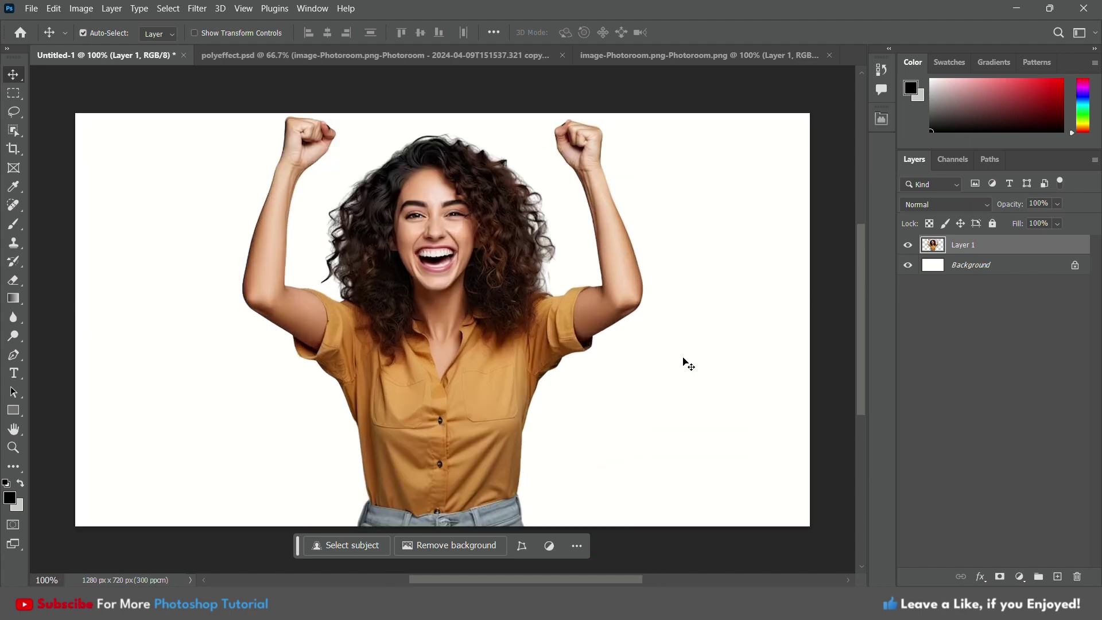
pyautogui.click(1075, 267)
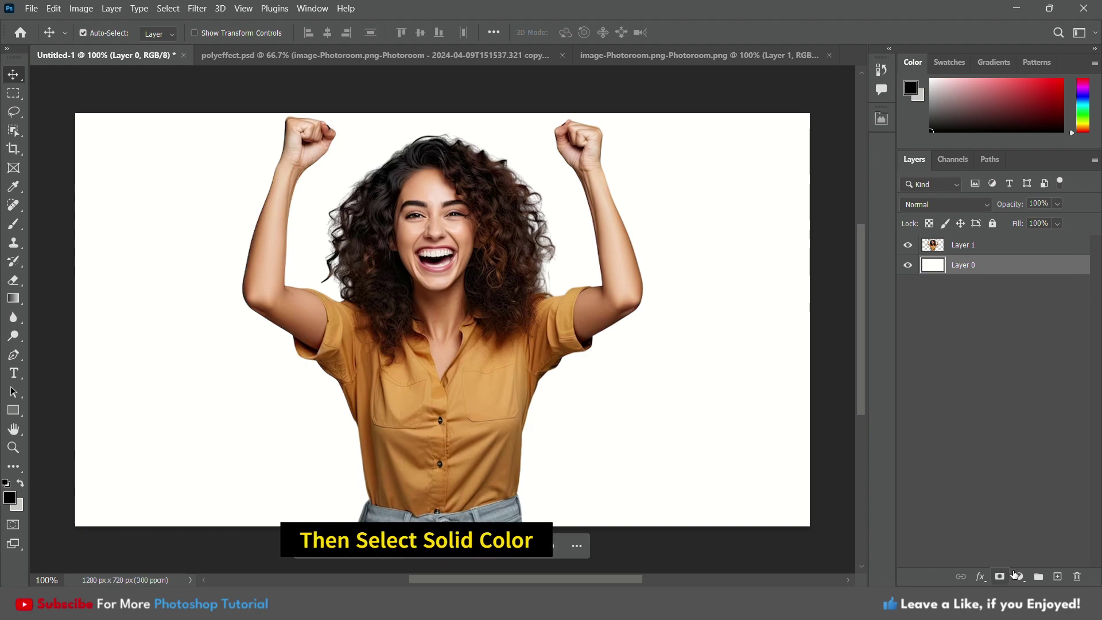
# - Add a light grey e7e7e7 Solid Color fill layer behind the woman
pyautogui.click(1015, 576)
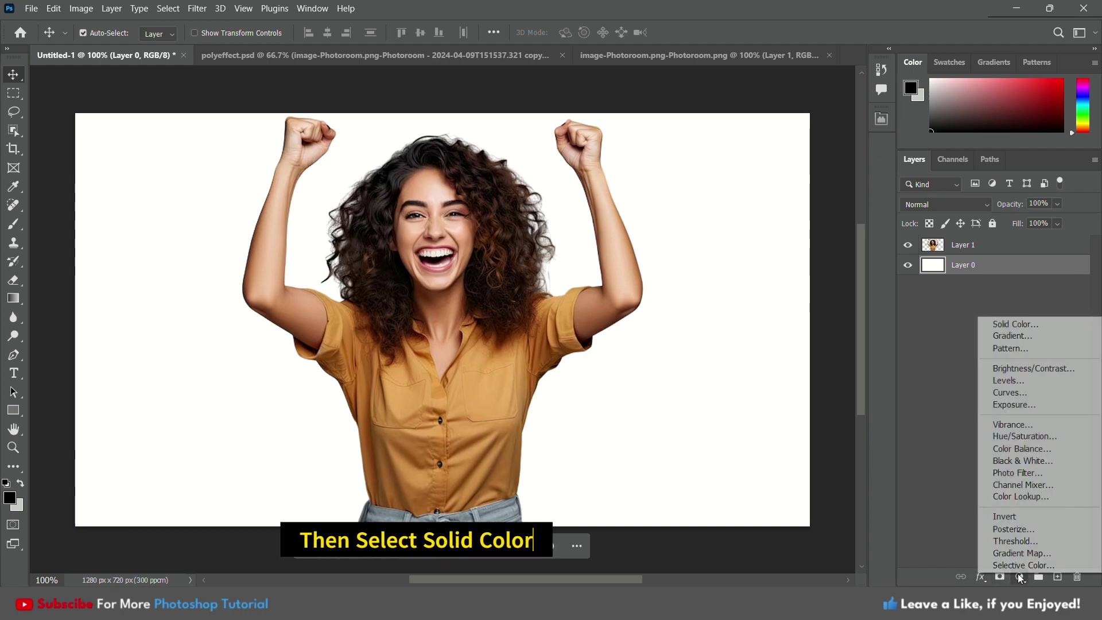
pyautogui.click(1028, 324)
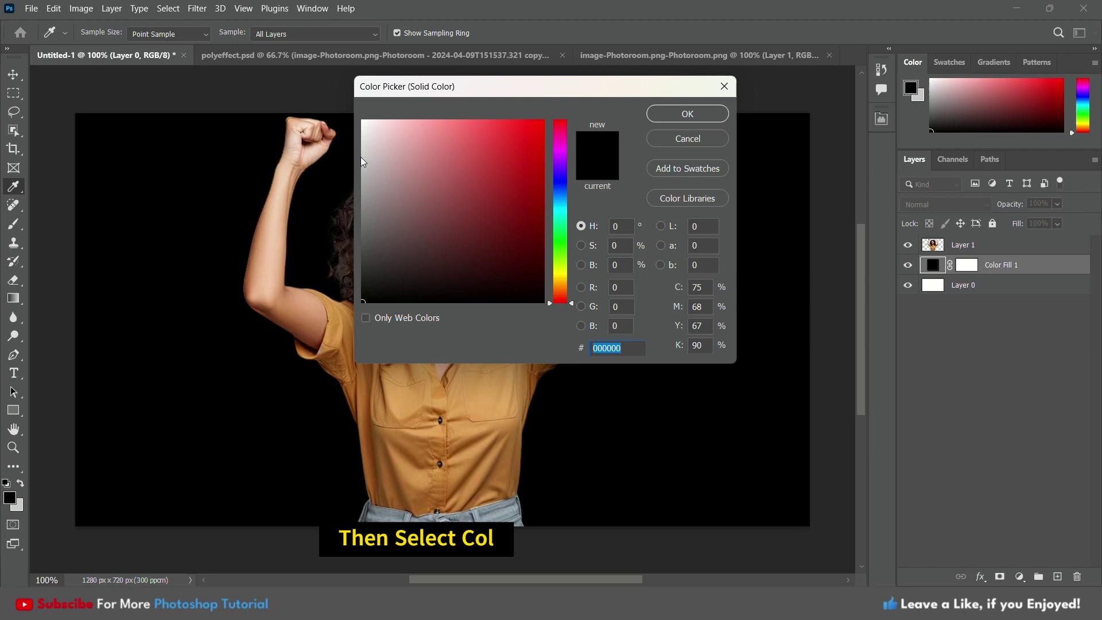
pyautogui.click(362, 136)
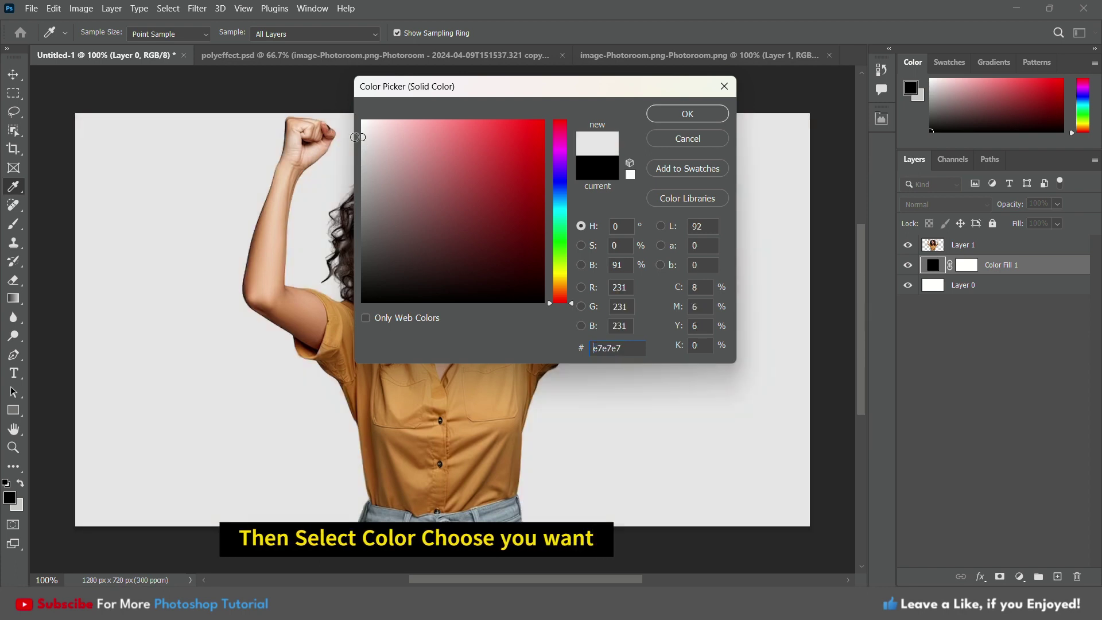
pyautogui.click(679, 115)
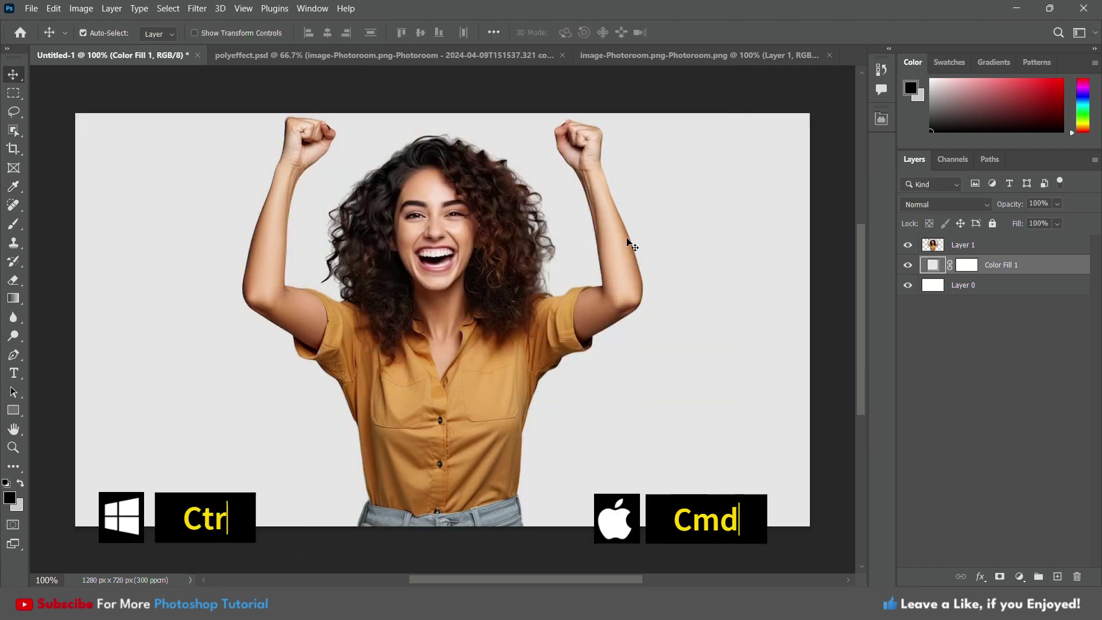
# - Merge the grey fill into the photo layer, duplicate it, and convert Layer 1 copy to a smart object
pyautogui.keyDown('shift'); pyautogui.click(978, 253); pyautogui.keyUp('shift')
pyautogui.hotkey('ctrl', 'e')
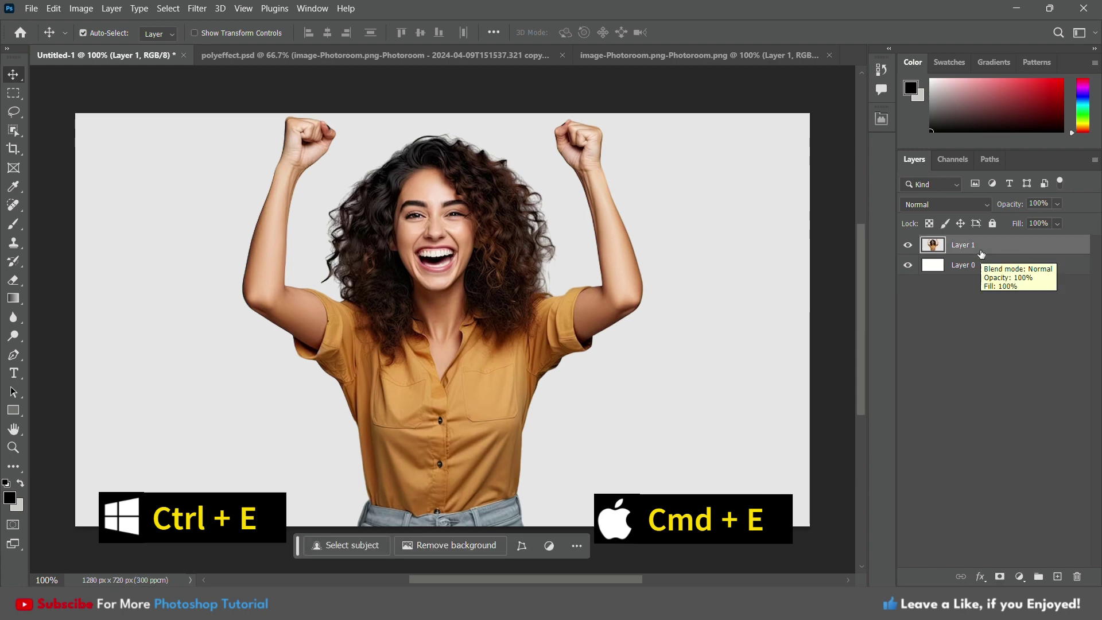
pyautogui.moveTo(981, 253); pyautogui.dragTo(1057, 577)
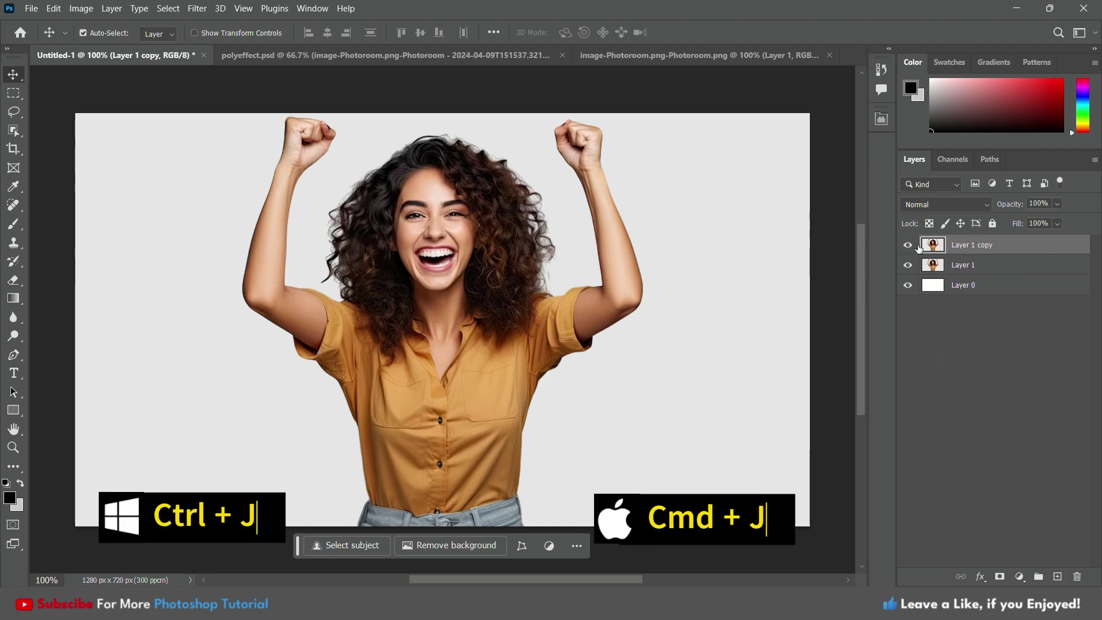
pyautogui.rightClick(967, 248)
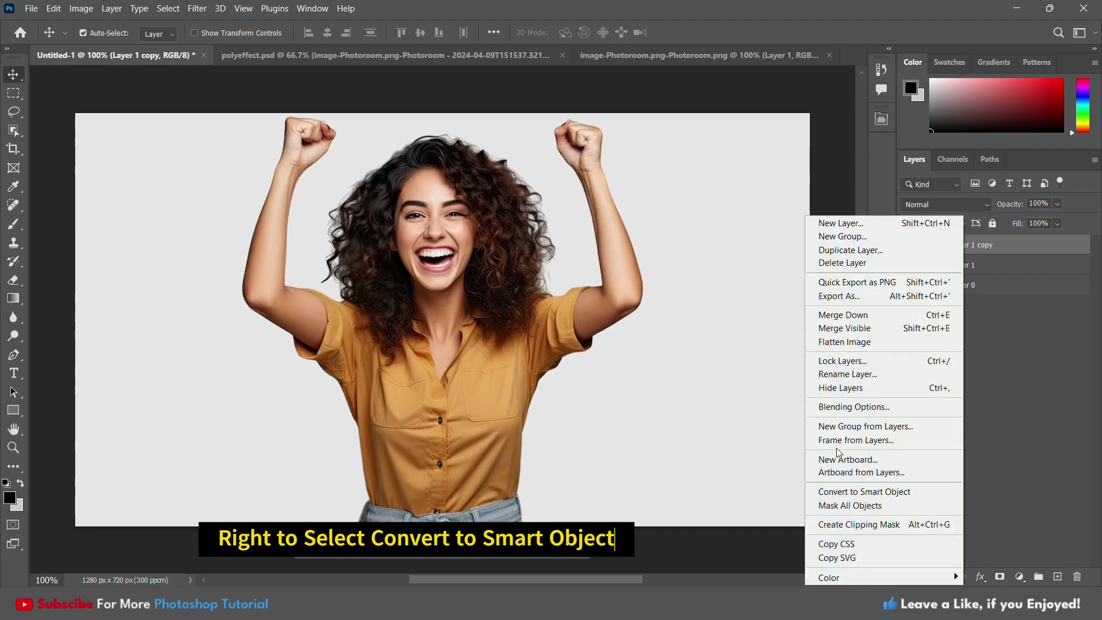
pyautogui.click(835, 495)
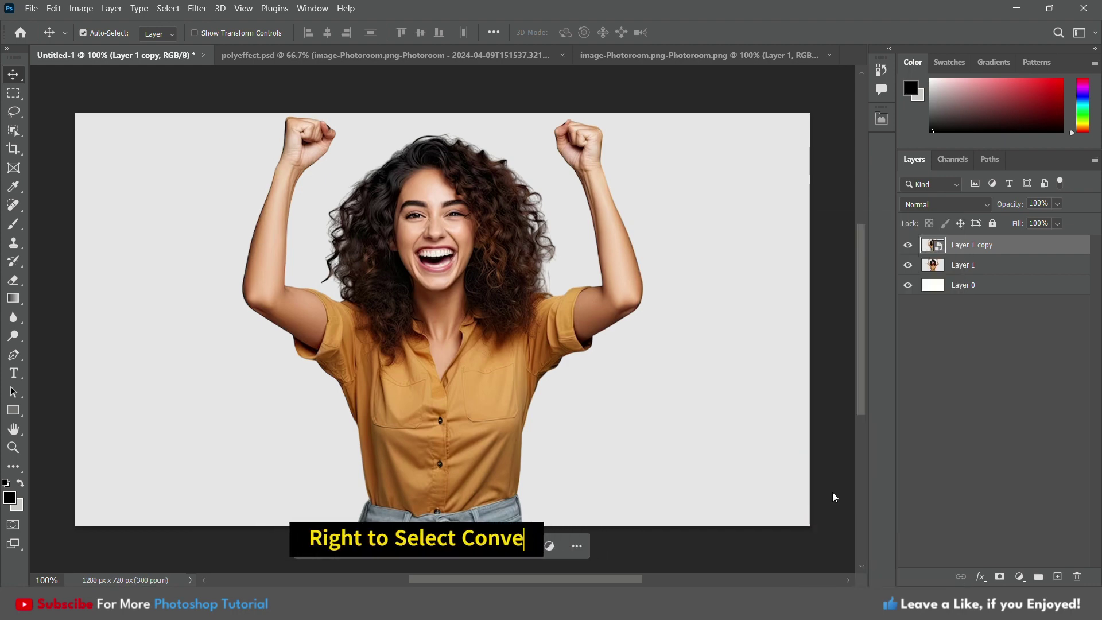
# - Apply Pixelate > Crystallize to Layer 1 copy with a cell size of 26
pyautogui.click(195, 11)
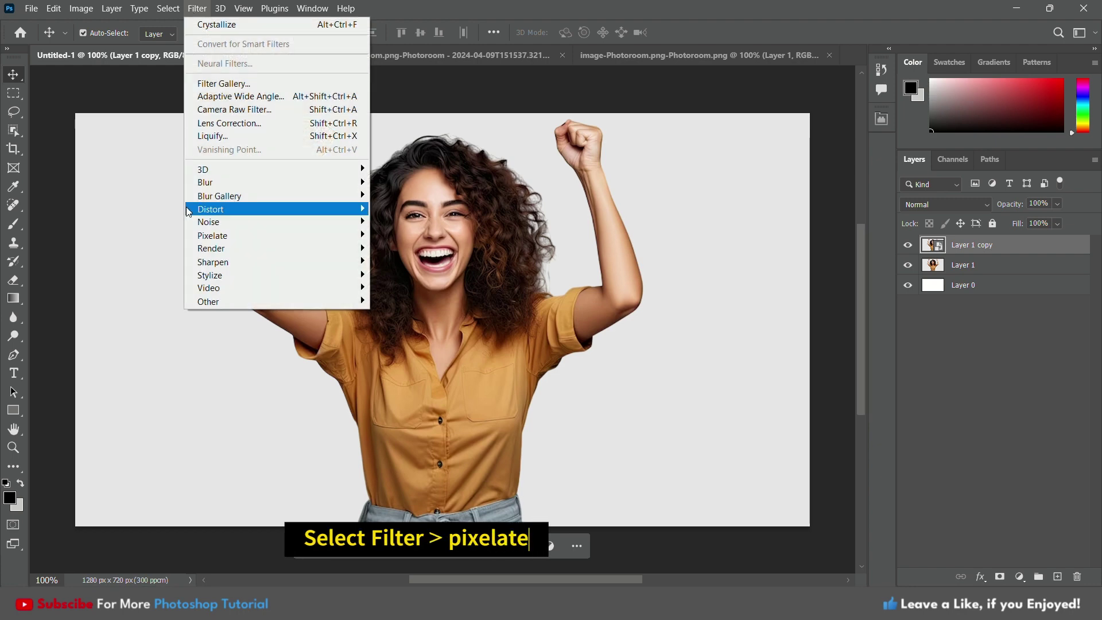
pyautogui.moveTo(332, 236)
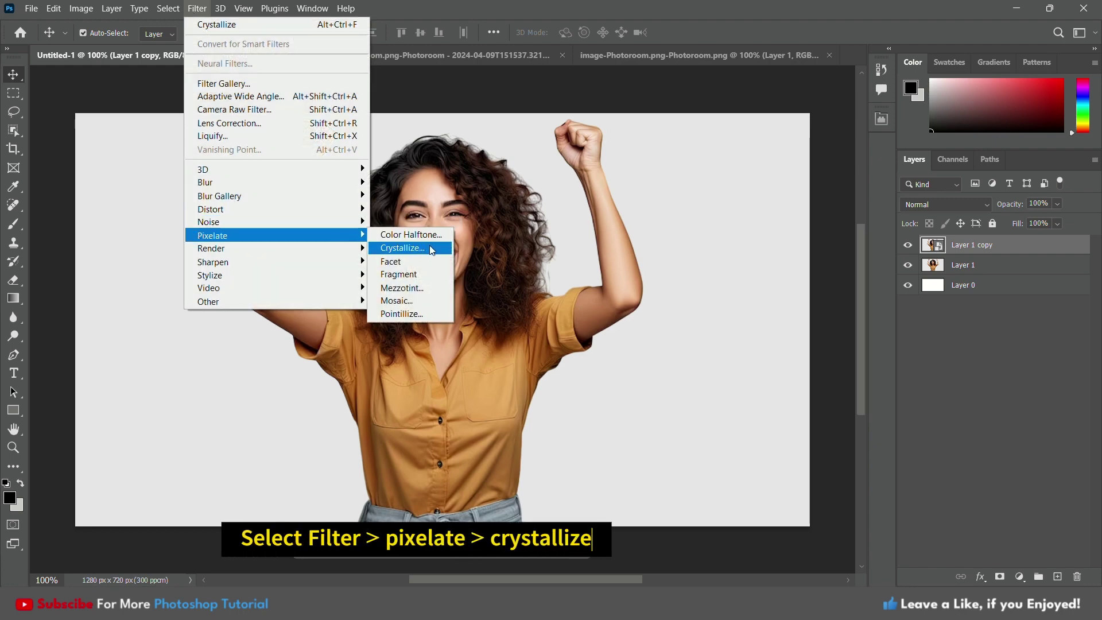
pyautogui.click(432, 248)
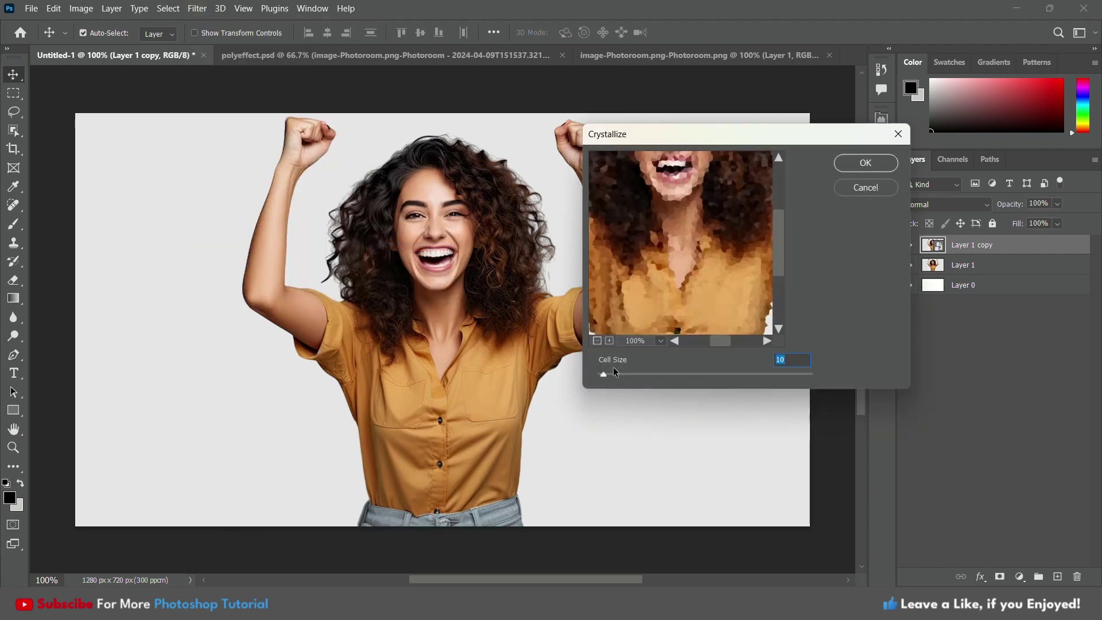
pyautogui.moveTo(605, 374)
pyautogui.mouseDown()
pyautogui.moveTo(628, 373)
pyautogui.moveTo(604, 375)
pyautogui.mouseUp()
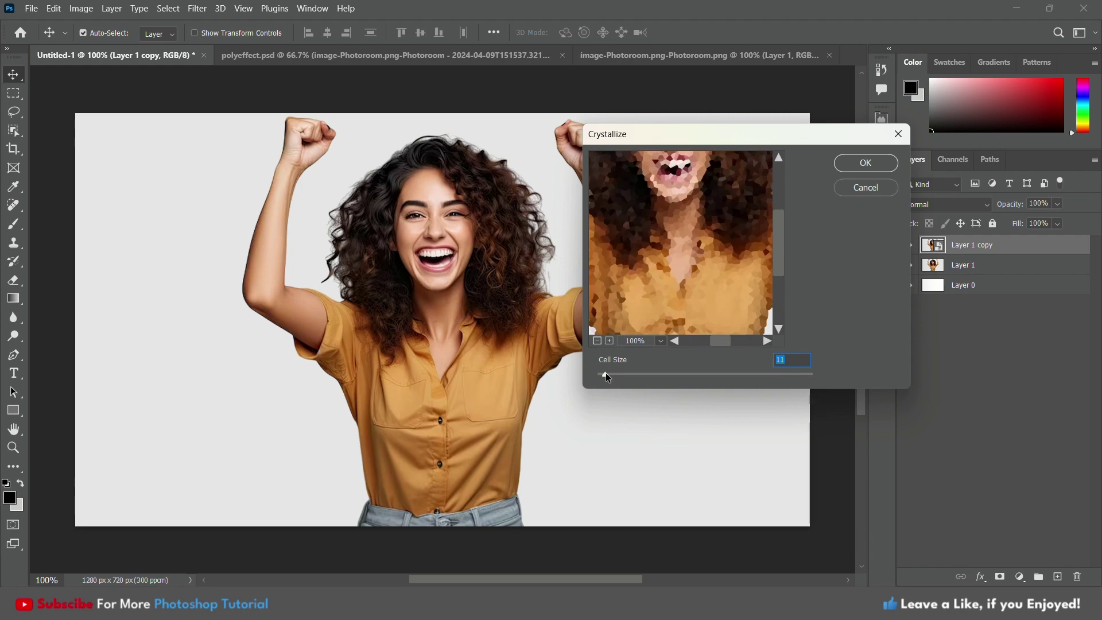
pyautogui.click(867, 165)
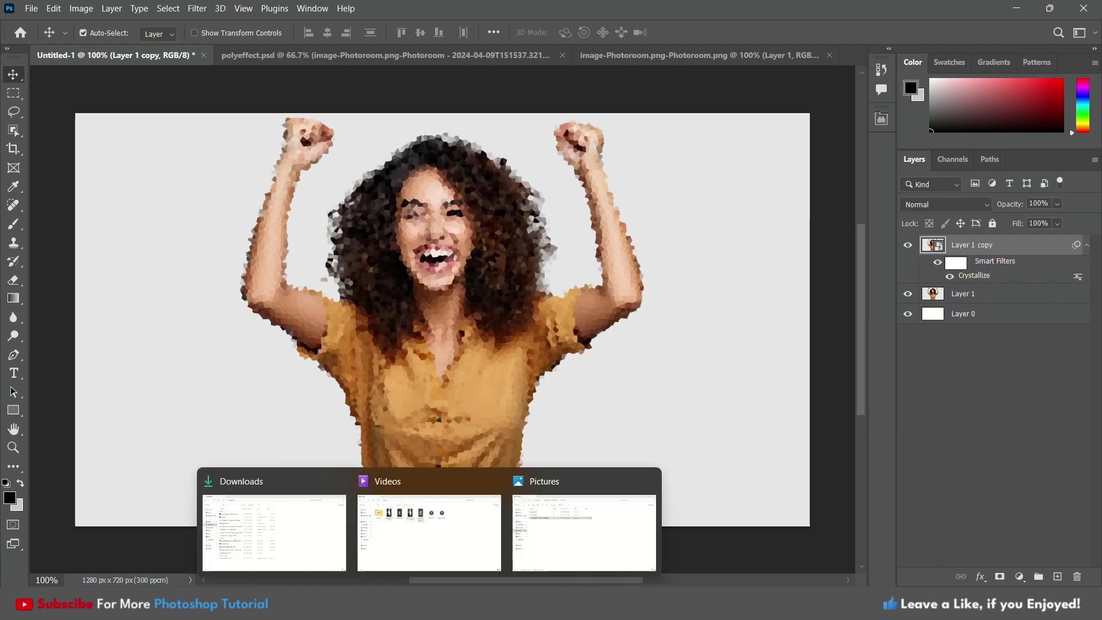
# - Open the POLY EFFECT PATTERNS .pat file from the Pictures folder into Photoshop
pyautogui.moveTo(546, 607)
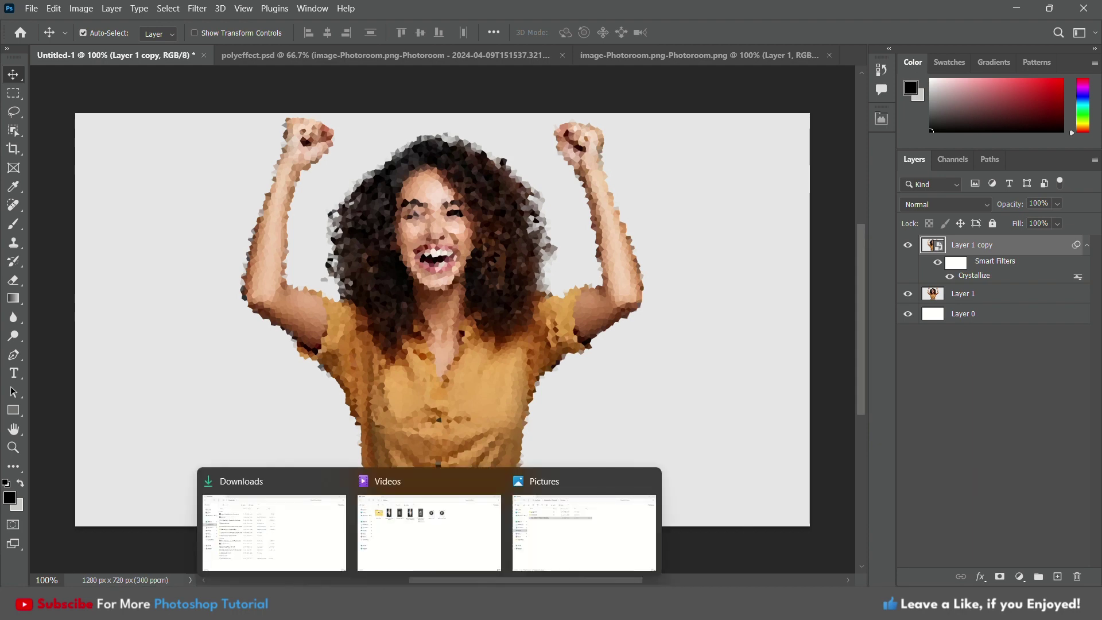
pyautogui.click(585, 528)
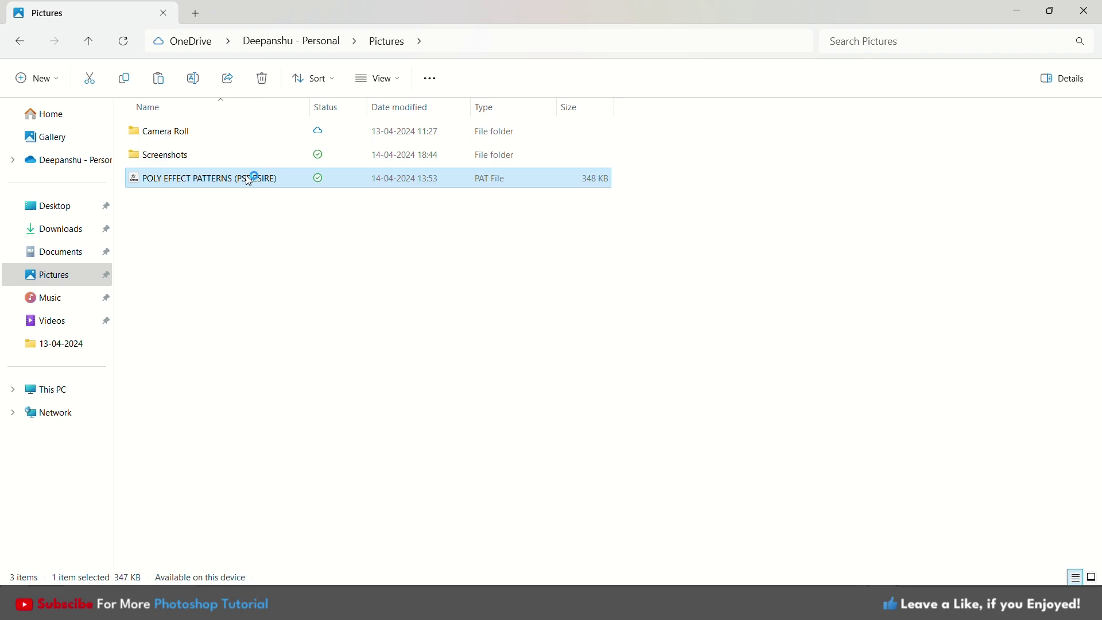
pyautogui.hotkey('alt', 'Tab')
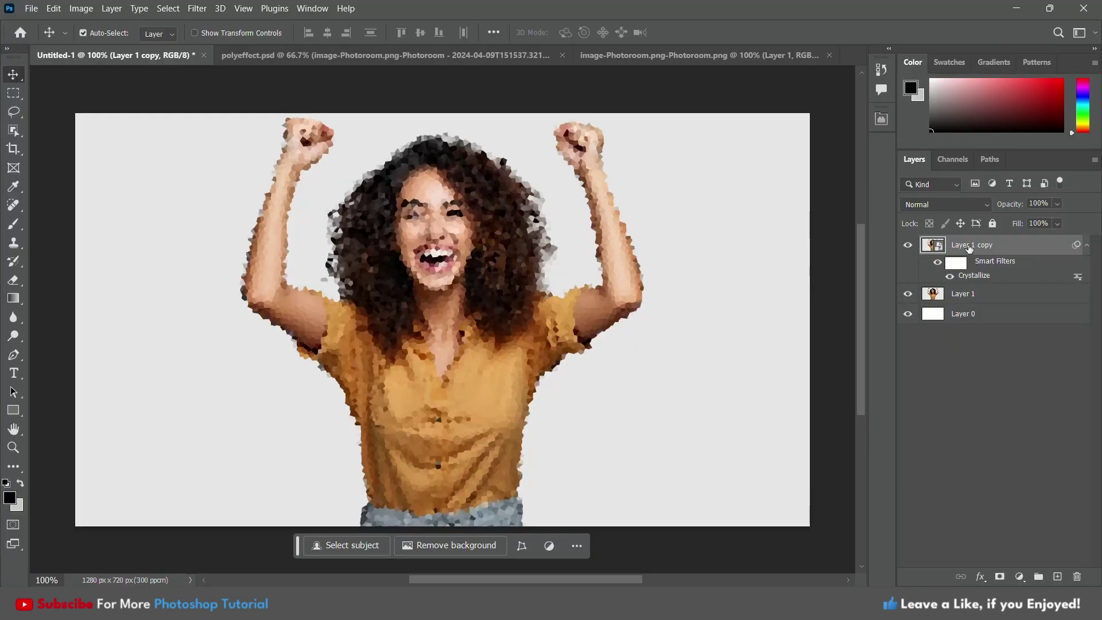
# - Add a light poly Pattern Overlay to Layer 1 copy at 22% opacity and 17% scale
pyautogui.rightClick(969, 247)
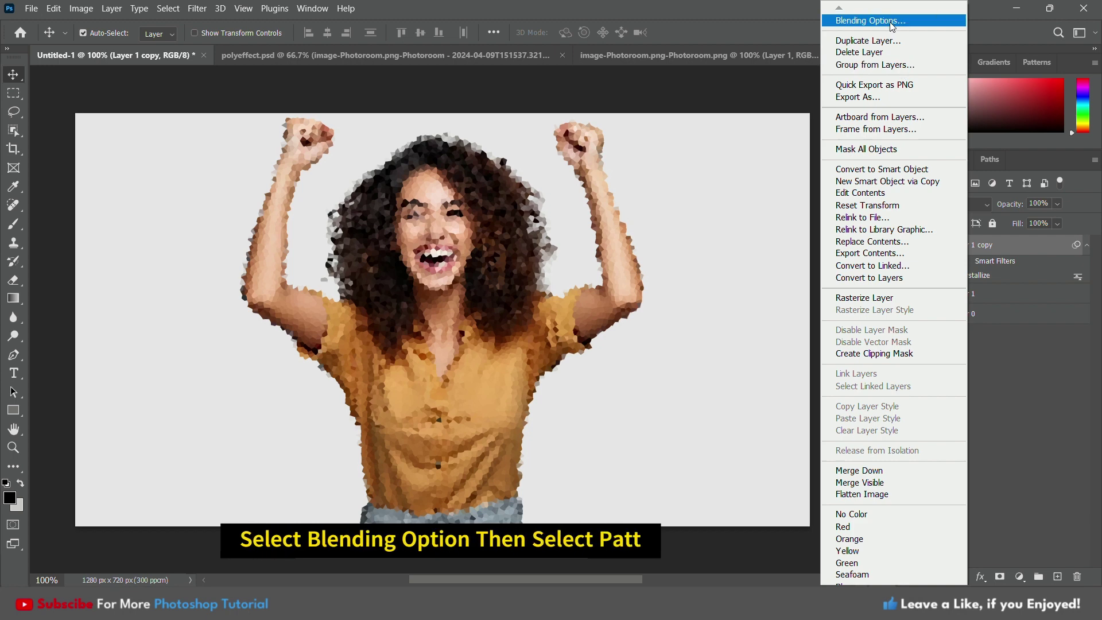
pyautogui.click(891, 22)
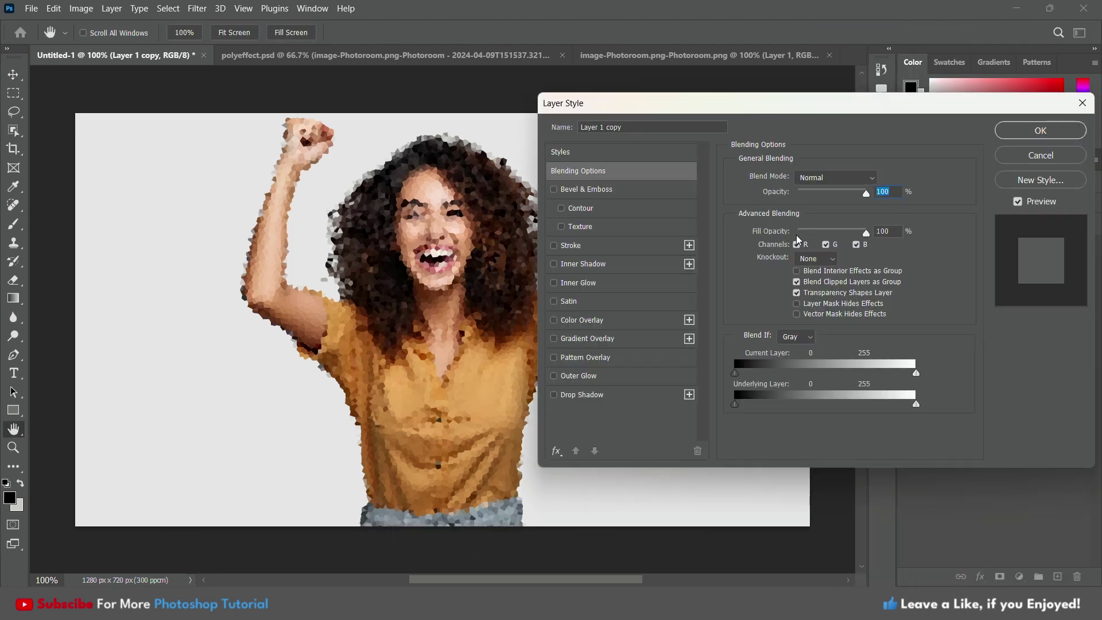
pyautogui.click(578, 362)
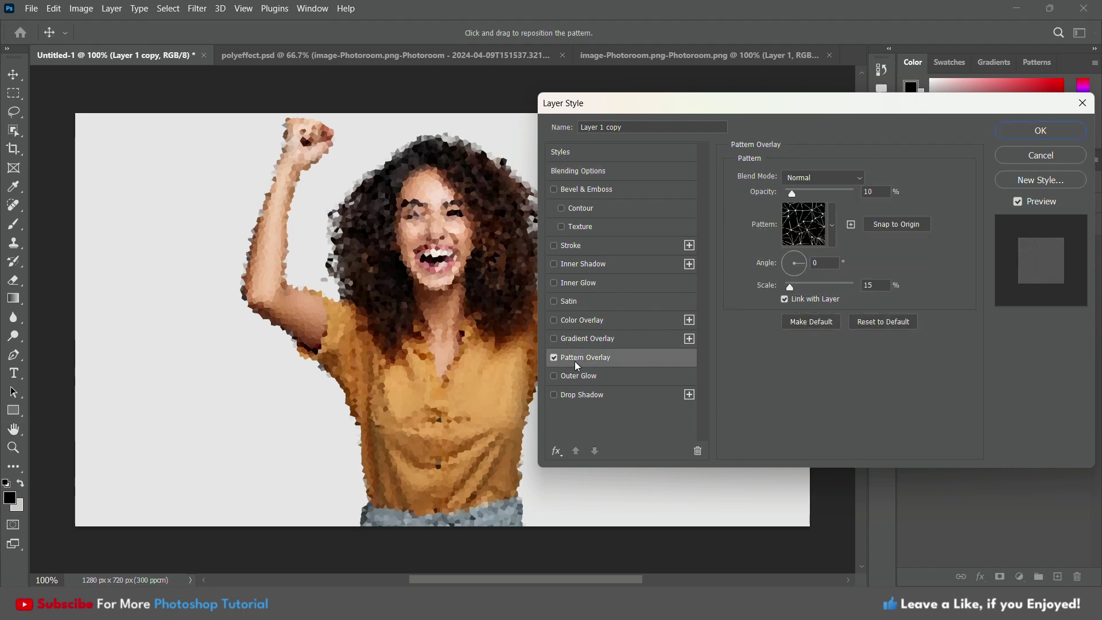
pyautogui.click(828, 217)
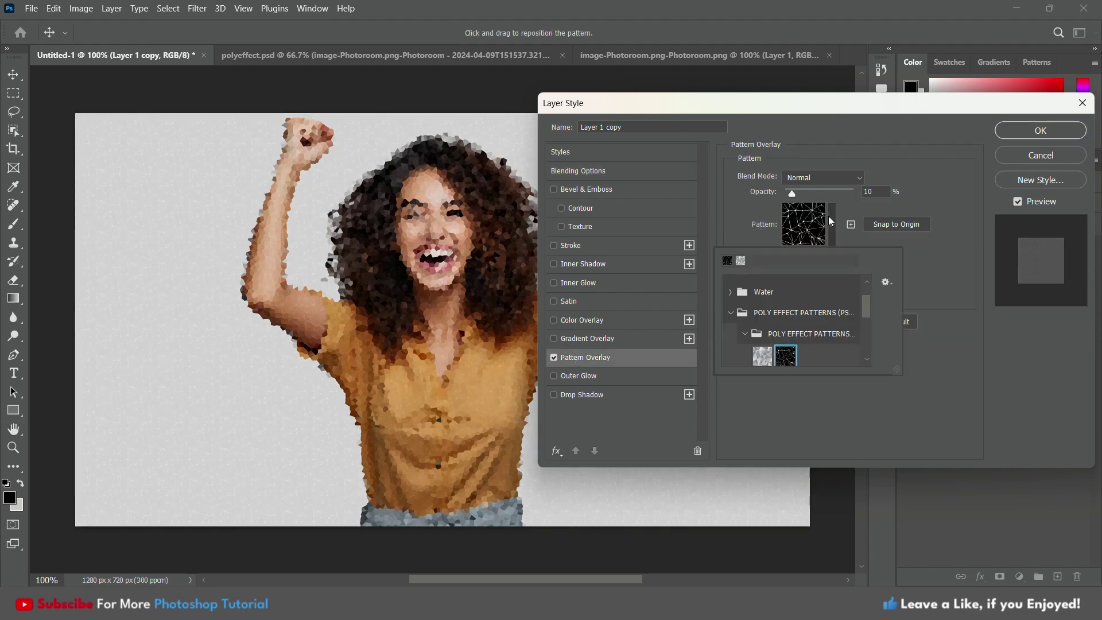
pyautogui.click(761, 357)
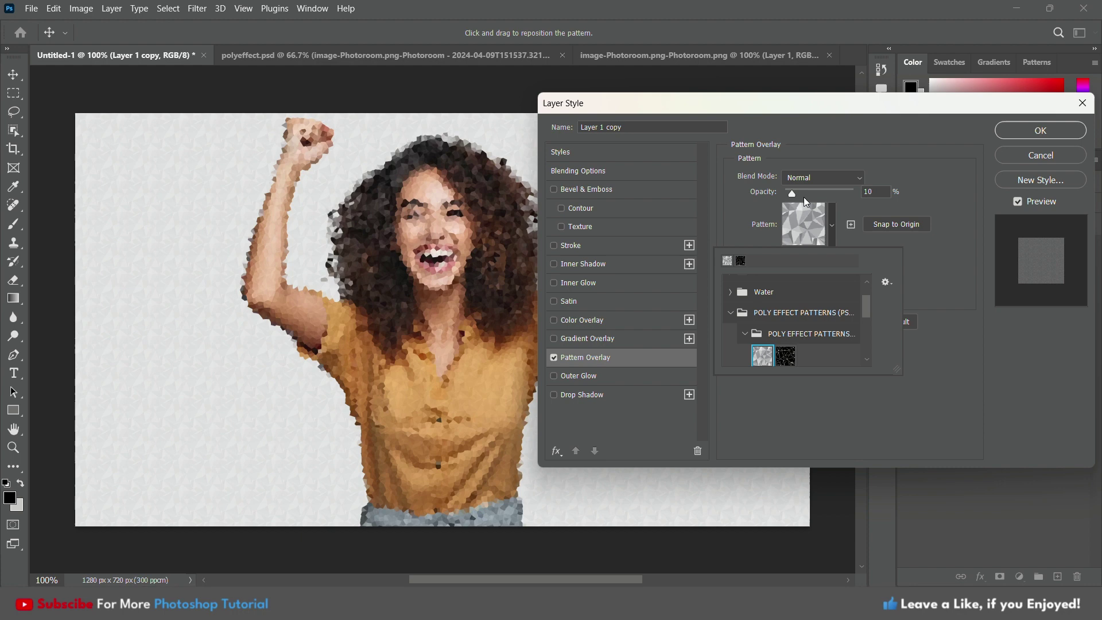
pyautogui.moveTo(792, 194); pyautogui.dragTo(802, 198)
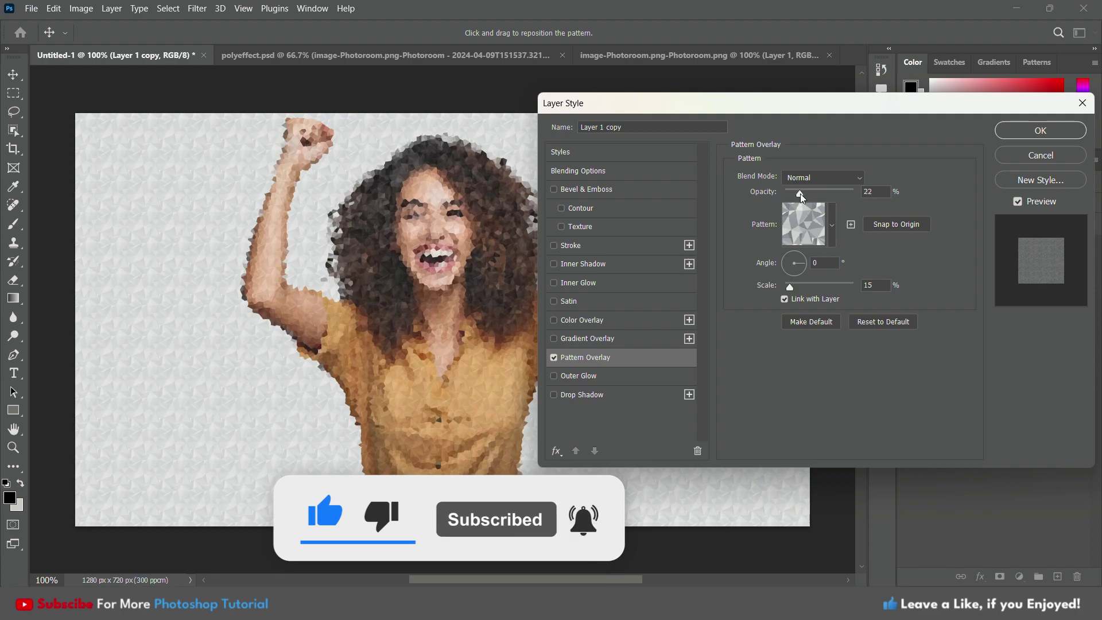
pyautogui.moveTo(790, 285); pyautogui.dragTo(791, 287)
pyautogui.click(791, 287)
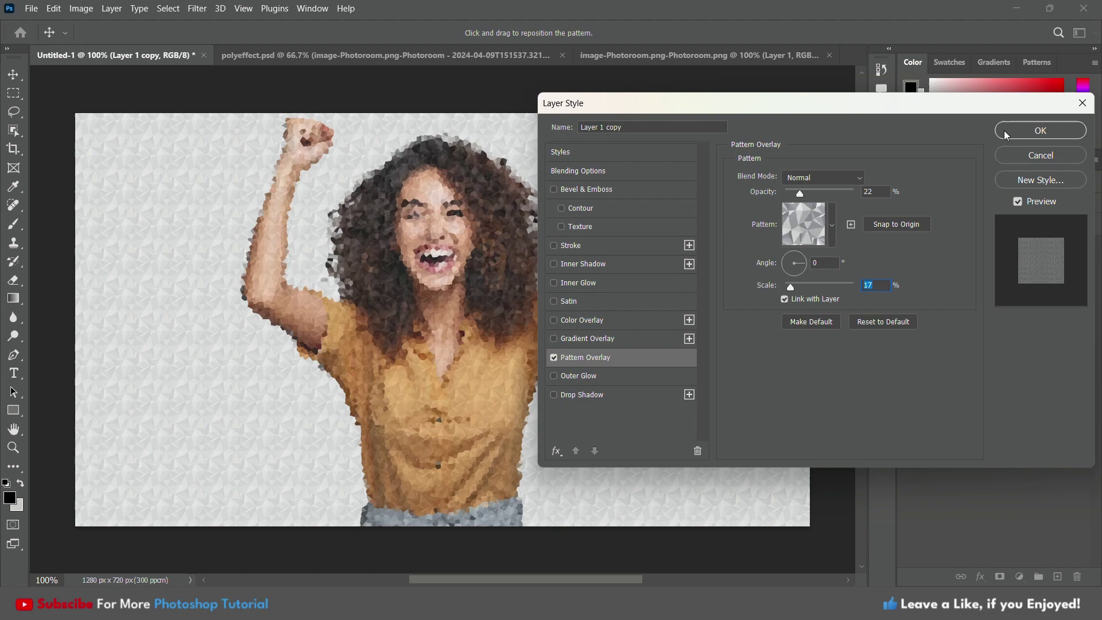
# - Convert the styled Layer 1 copy to a smart object and duplicate it as Layer 1 copy 2
pyautogui.click(1021, 132)
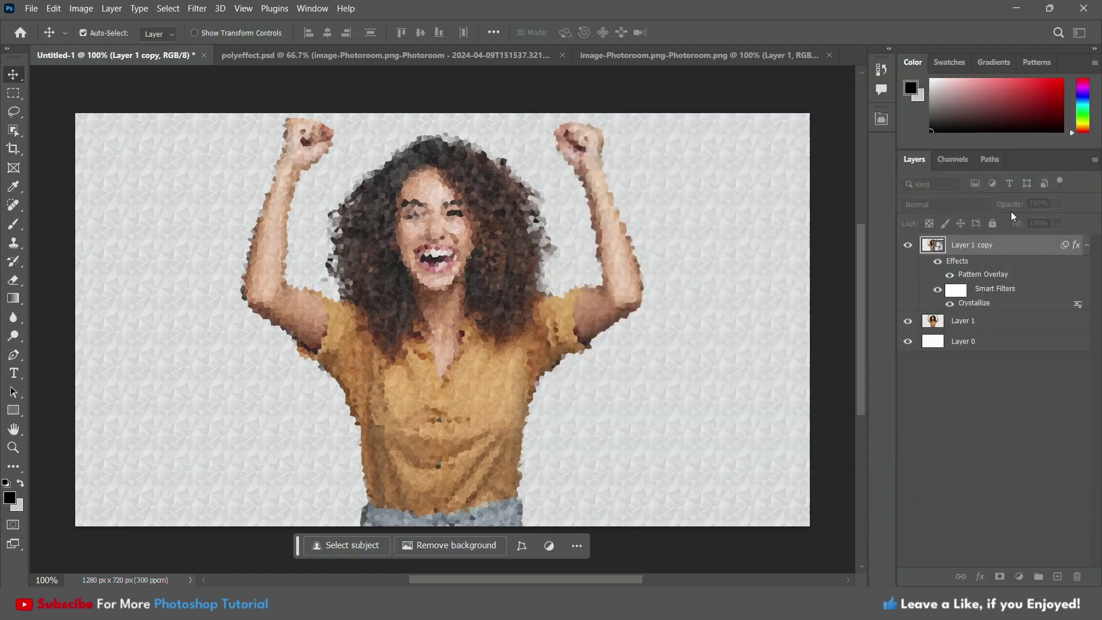
pyautogui.rightClick(969, 248)
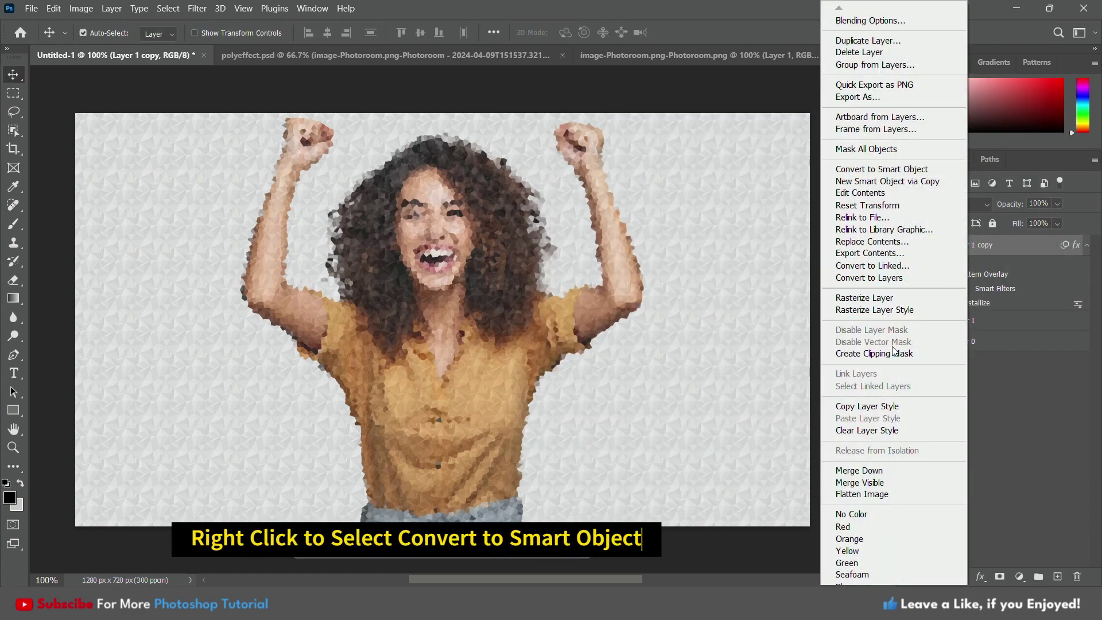
pyautogui.click(874, 168)
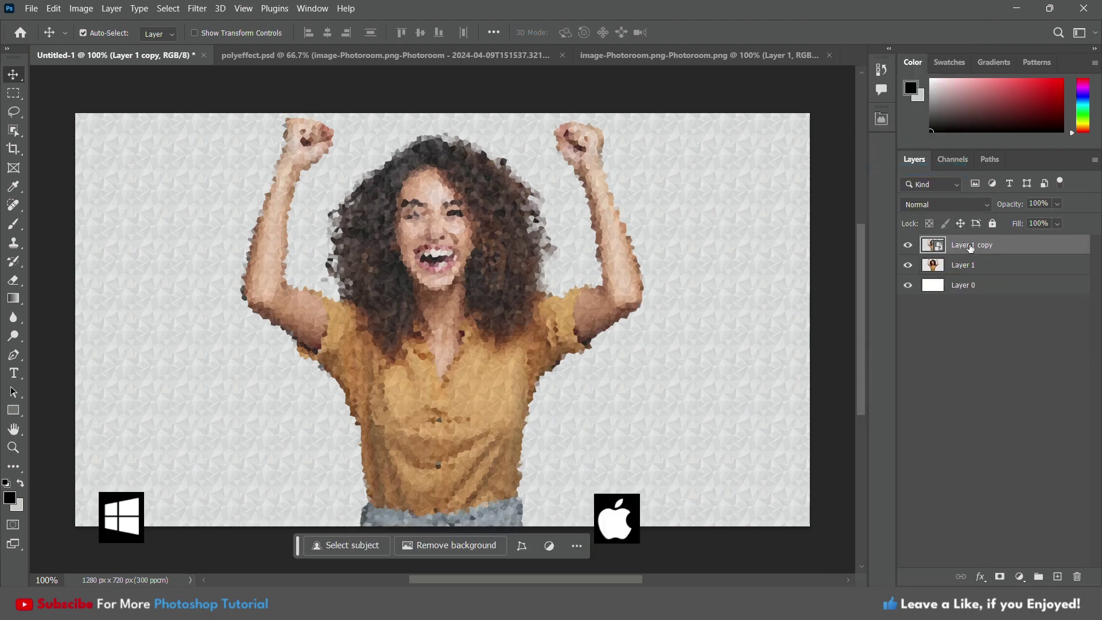
pyautogui.moveTo(969, 246); pyautogui.dragTo(1058, 575)
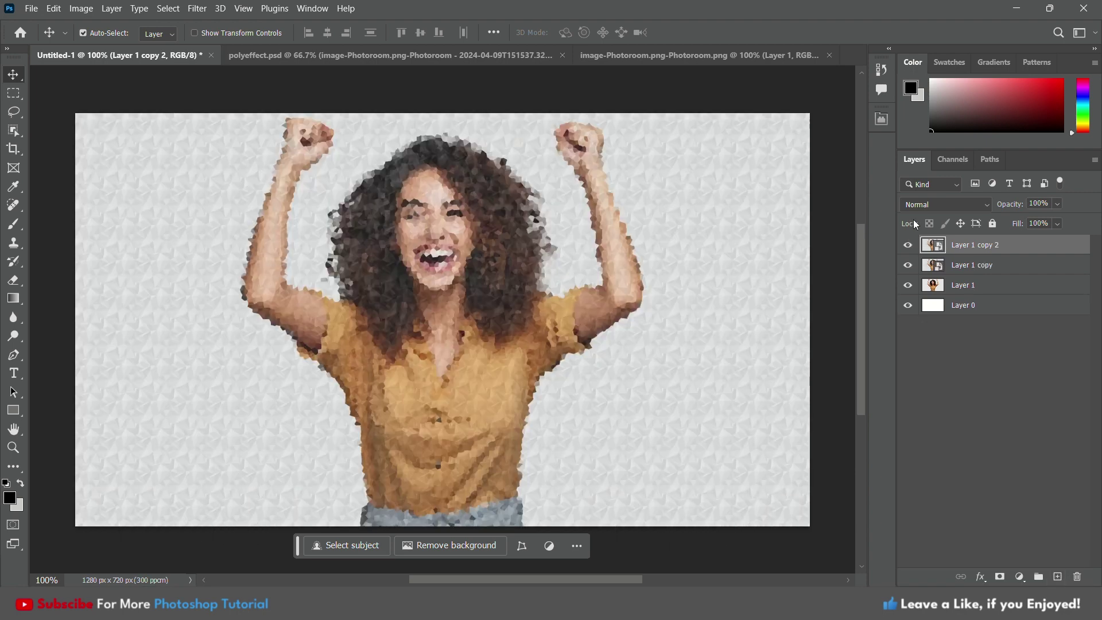
# - Set Layer 1 copy 2's blend mode to Hard Light
pyautogui.click(925, 204)
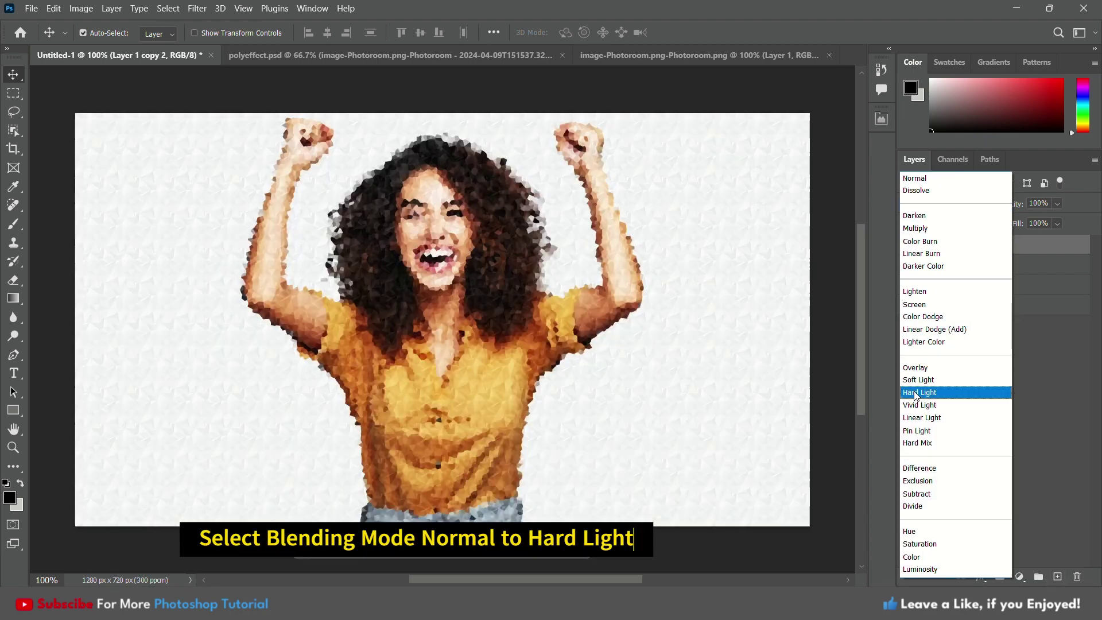
pyautogui.click(915, 391)
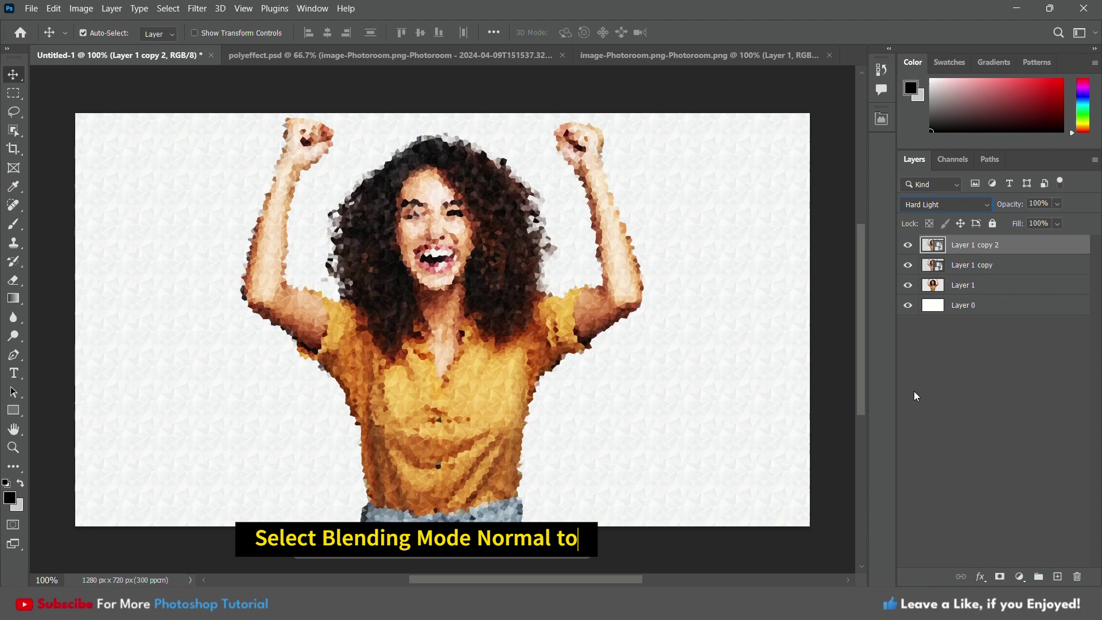
# - Give Layer 1 copy 2 a dark poly-line Pattern Overlay at 10% opacity and 17% scale
pyautogui.rightClick(965, 246)
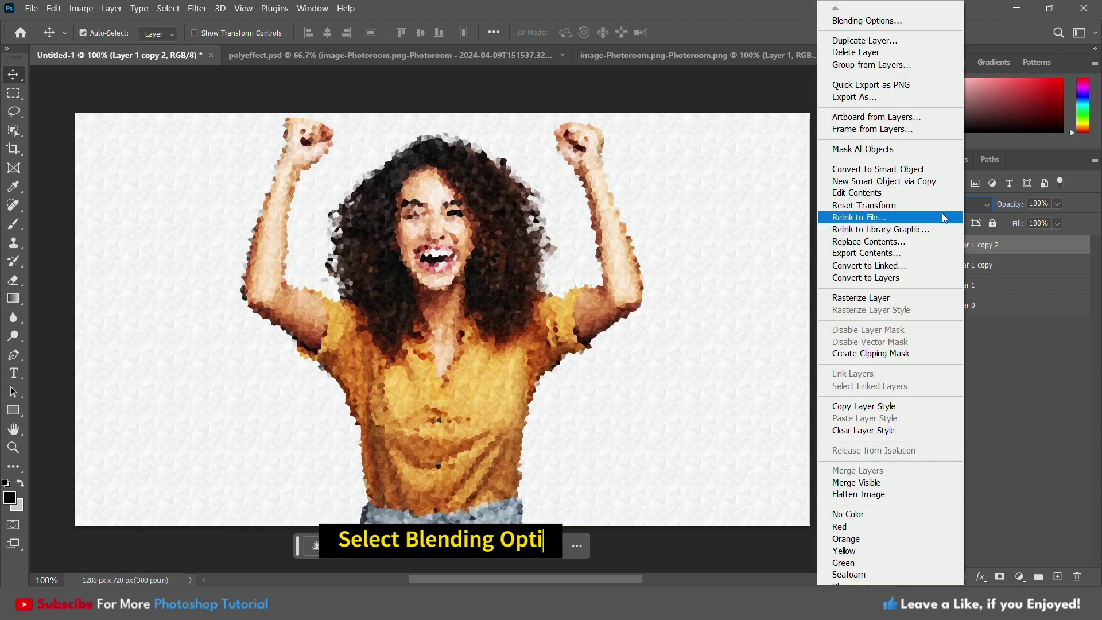
pyautogui.click(855, 22)
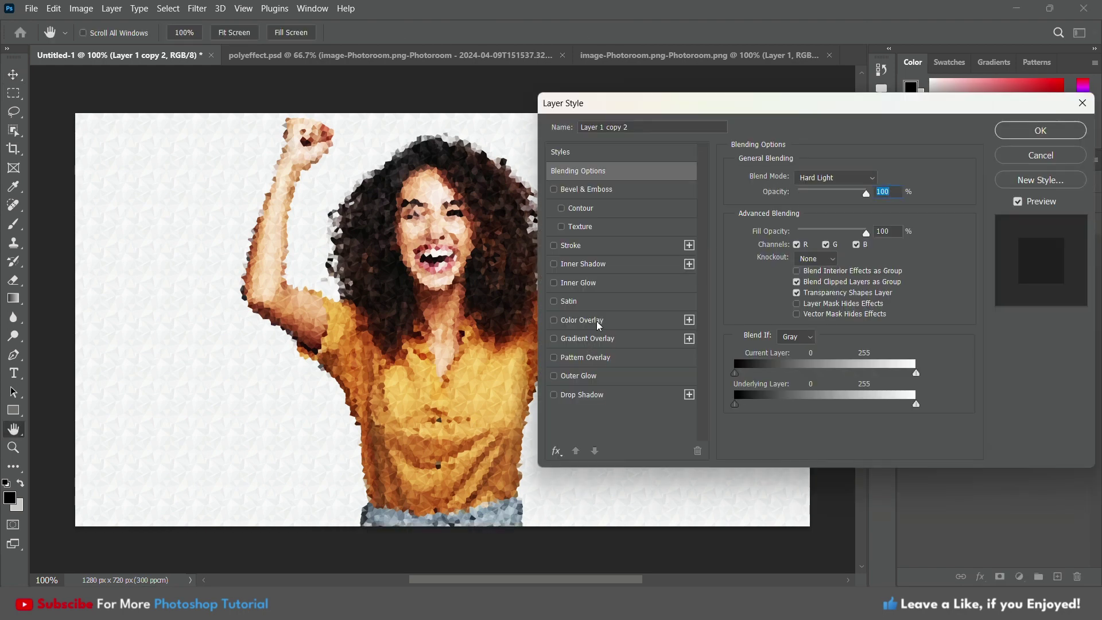
pyautogui.click(585, 357)
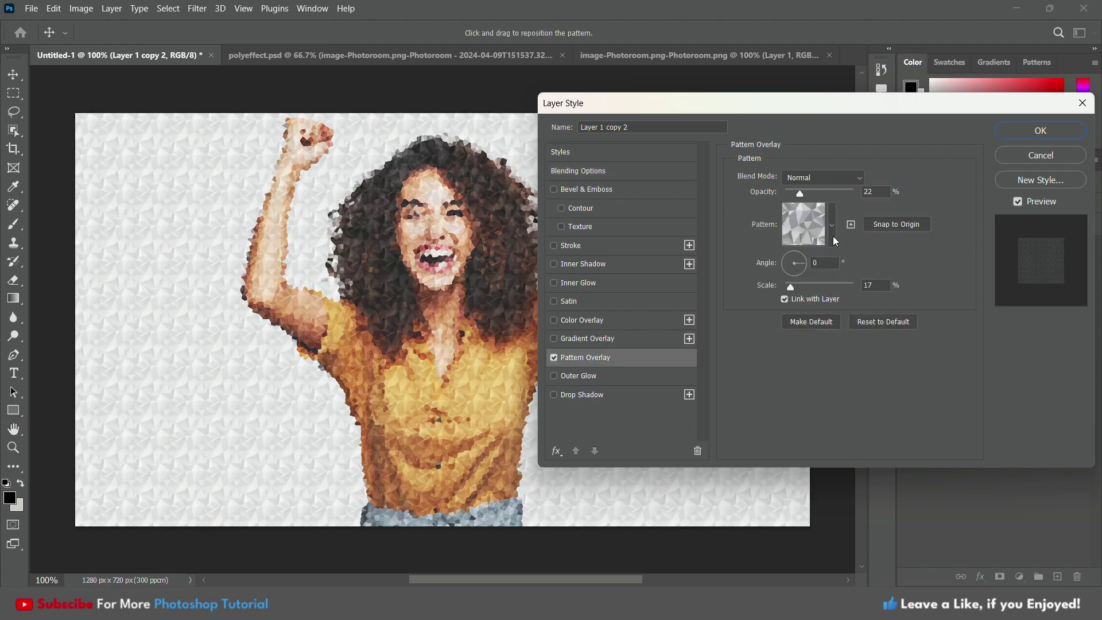
pyautogui.click(833, 236)
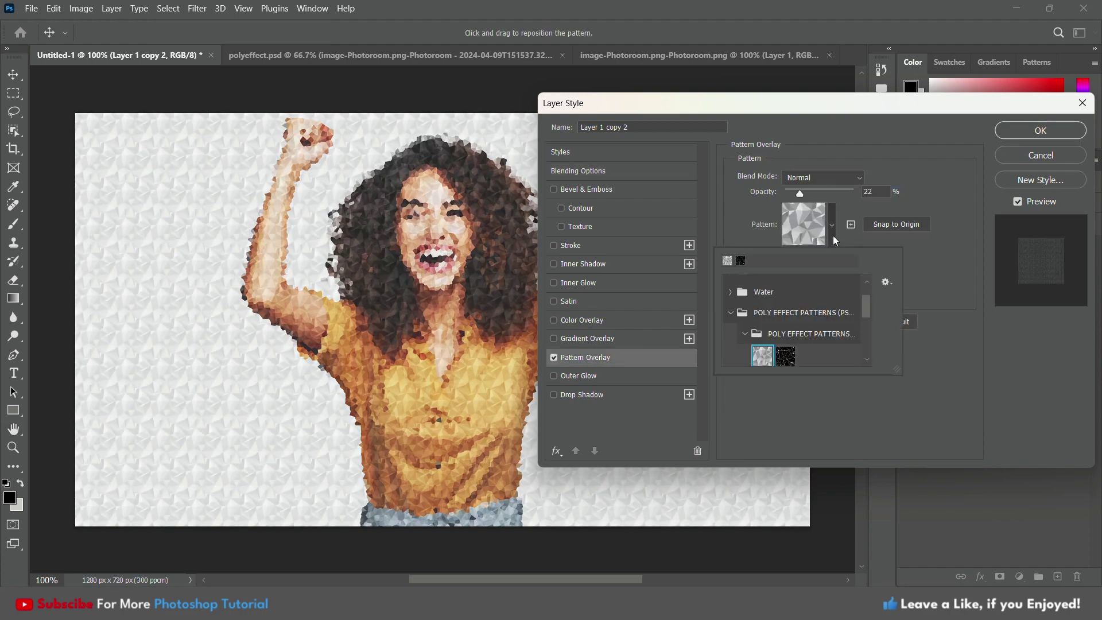
pyautogui.click(784, 356)
pyautogui.click(800, 191)
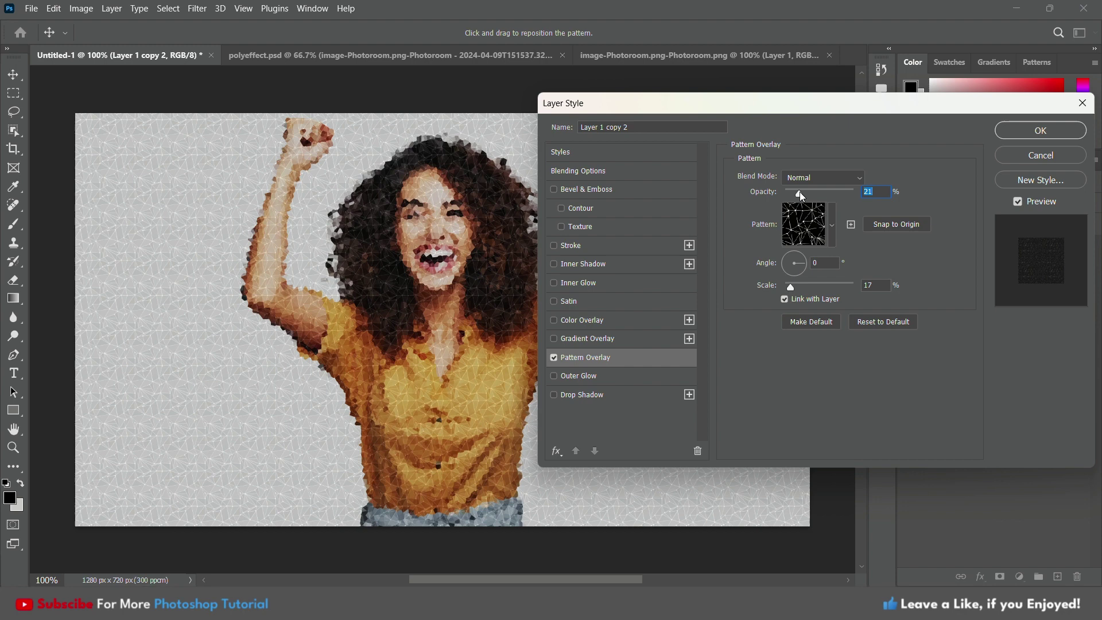
pyautogui.moveTo(800, 192); pyautogui.dragTo(792, 199)
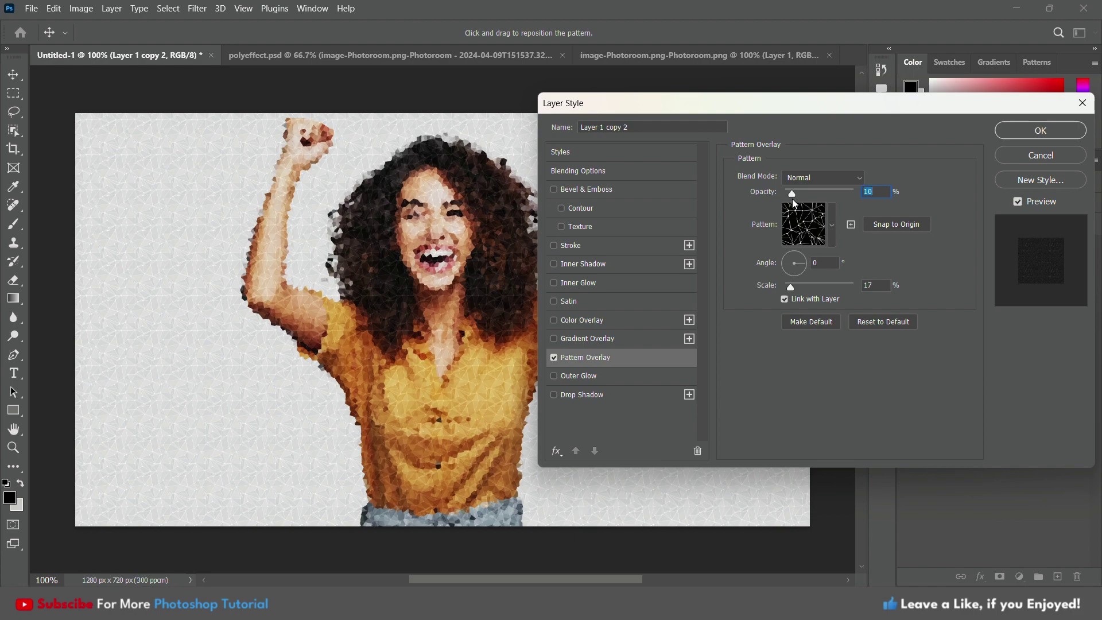
pyautogui.click(1064, 132)
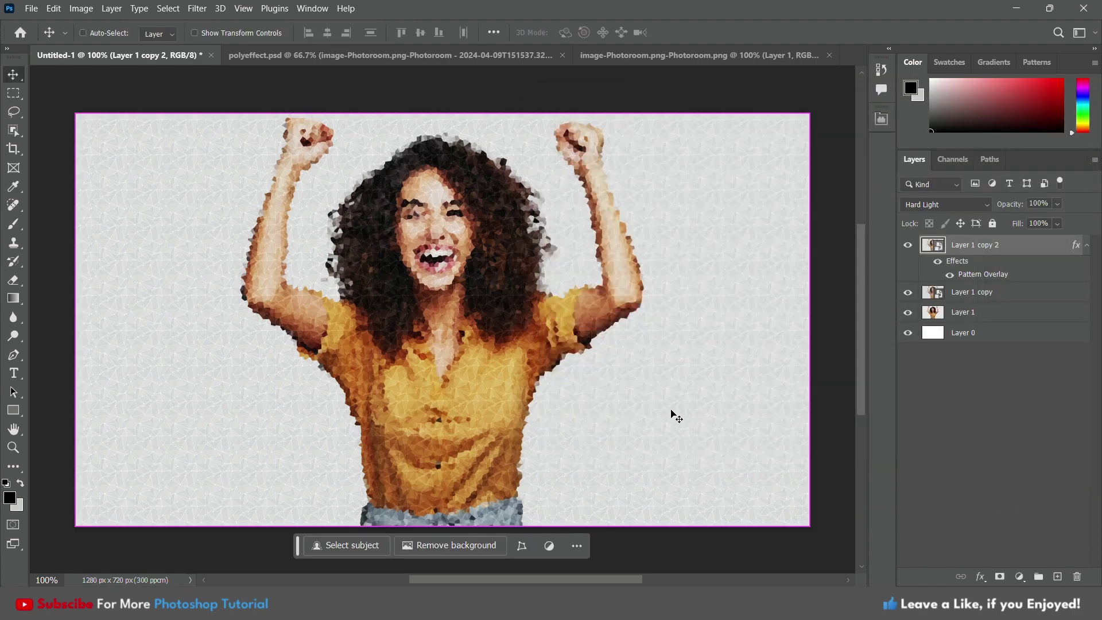
pyautogui.hotkey('ctrl', '-')
pyautogui.hotkey('ctrl', '+')
pyautogui.hotkey('ctrl', '+')
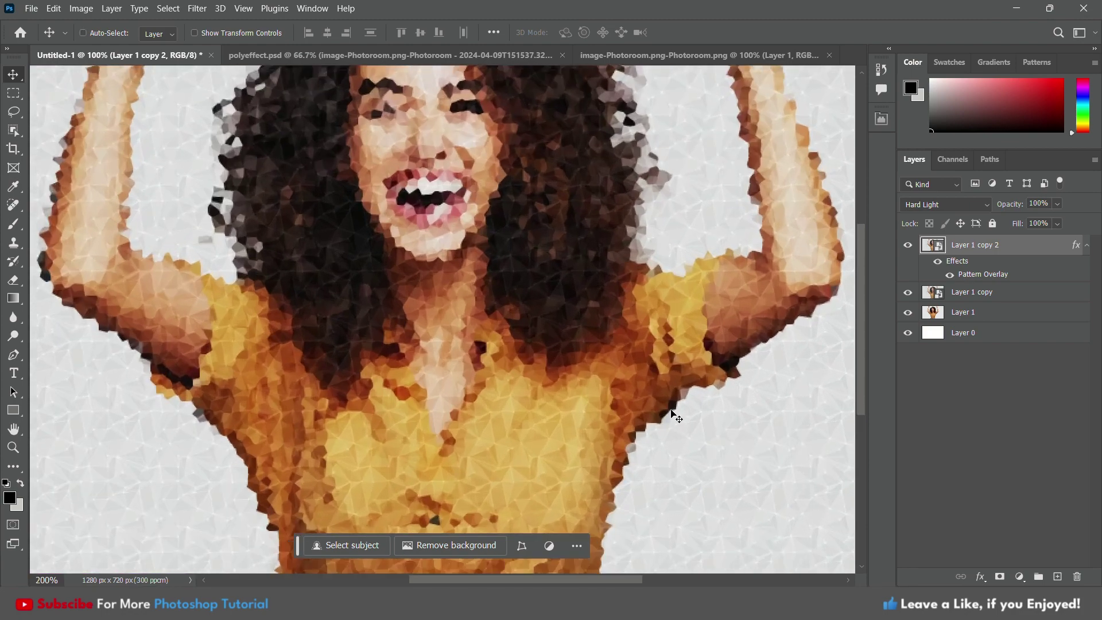
pyautogui.hotkey('ctrl', '-')
pyautogui.hotkey('ctrl', '-')
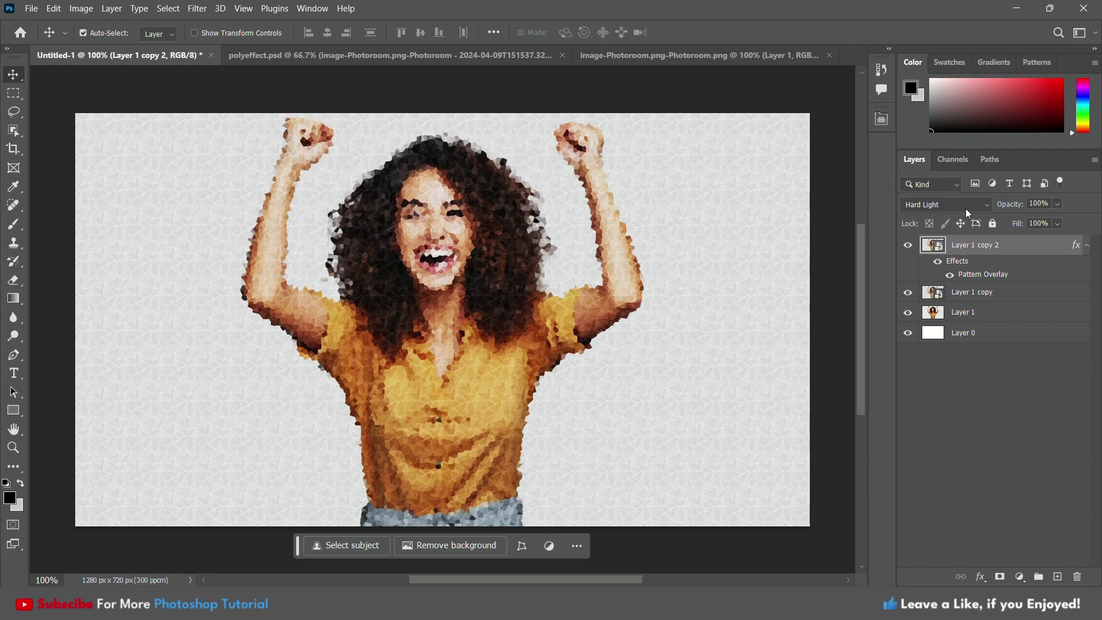
# - Add a Levels adjustment with black input at 20 and midtones at 1.28
pyautogui.click(1019, 576)
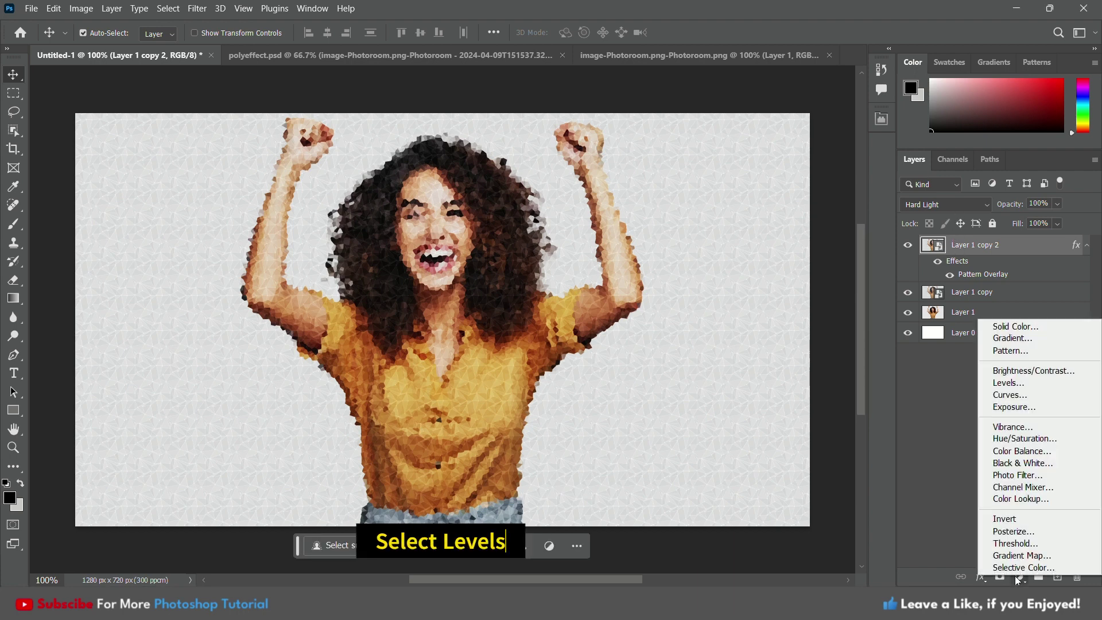
pyautogui.click(1006, 383)
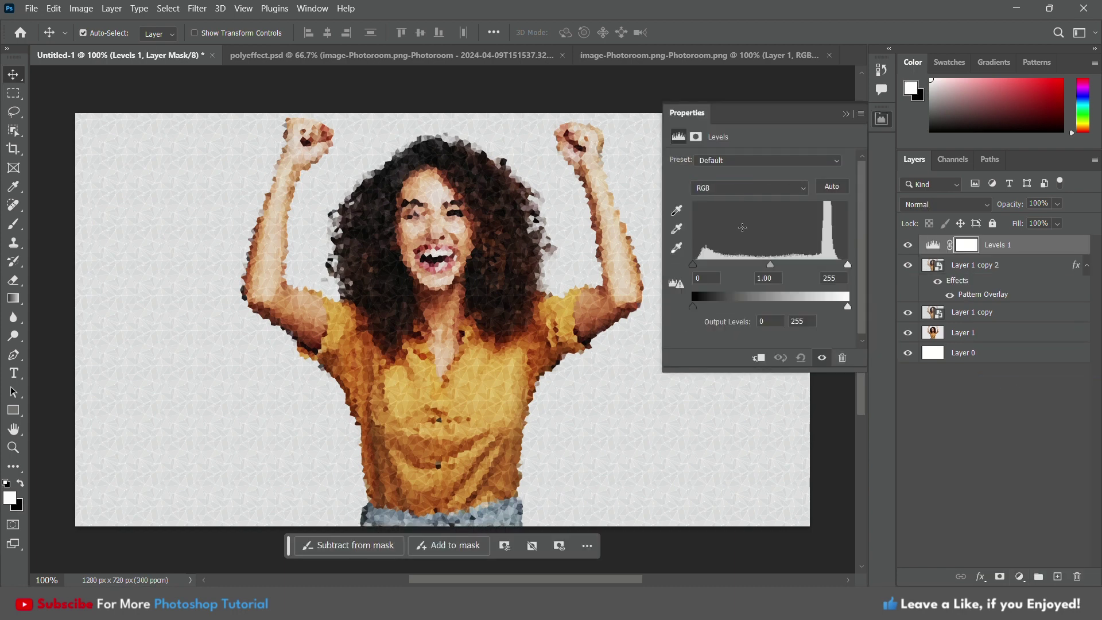
pyautogui.moveTo(694, 264); pyautogui.dragTo(699, 269)
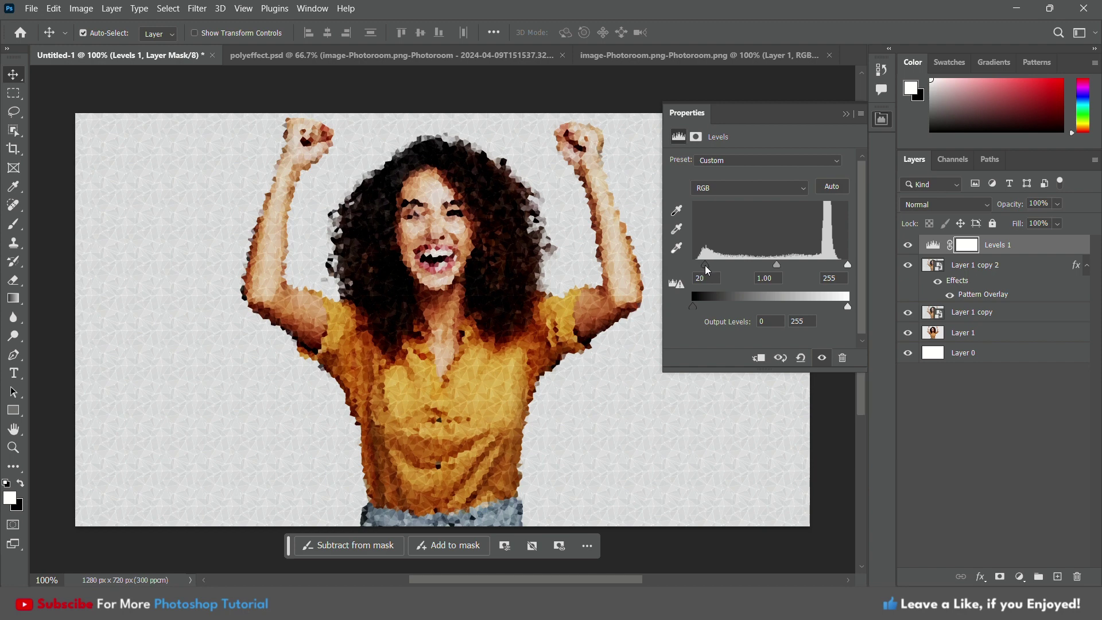
pyautogui.moveTo(779, 270); pyautogui.dragTo(771, 269)
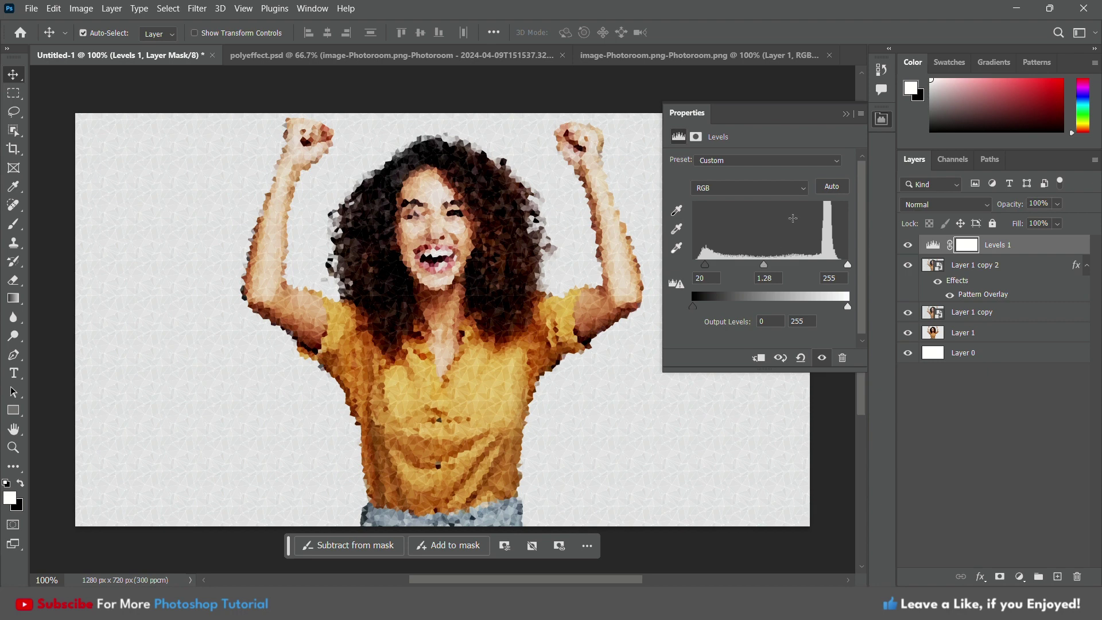
pyautogui.click(847, 114)
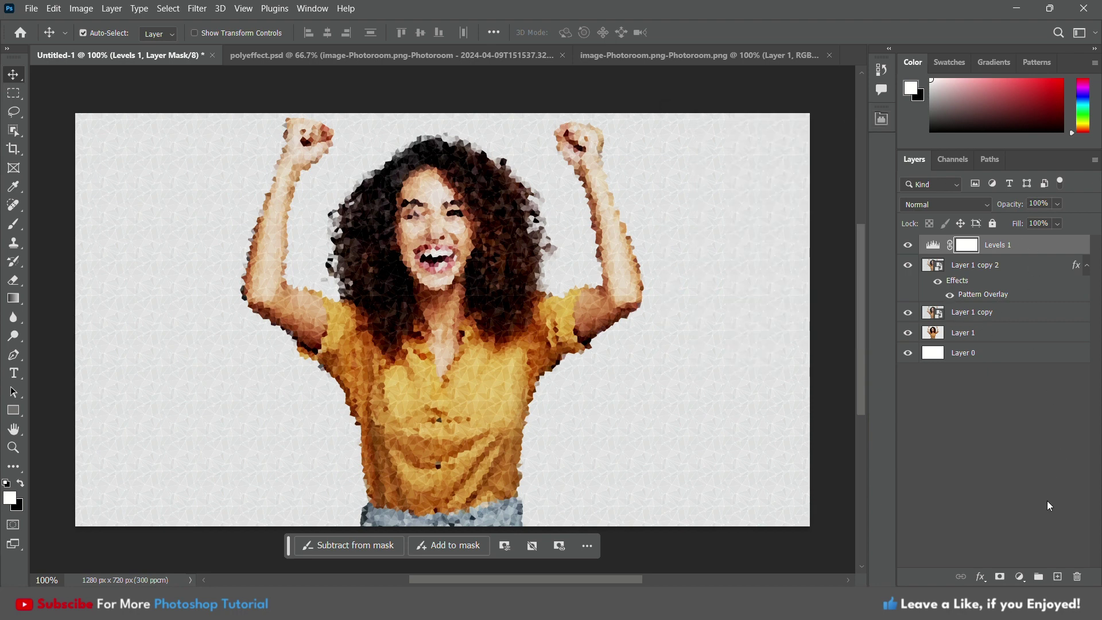
# - Add a Curves adjustment with the black point at 12 and white point at 245
pyautogui.click(1020, 576)
pyautogui.click(1010, 394)
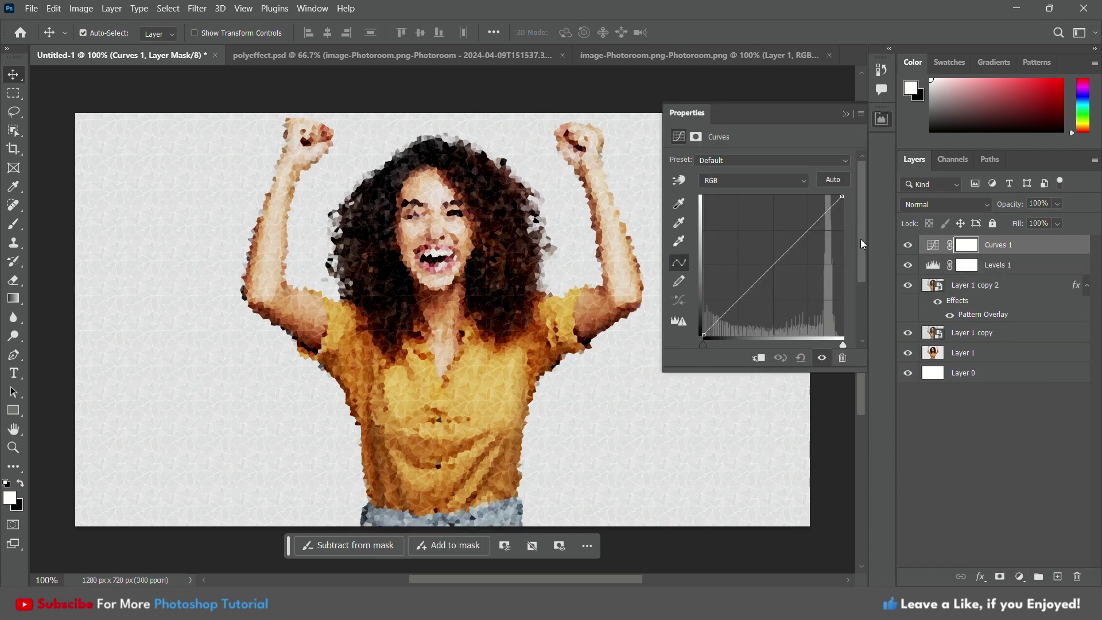
pyautogui.moveTo(859, 239); pyautogui.dragTo(863, 256)
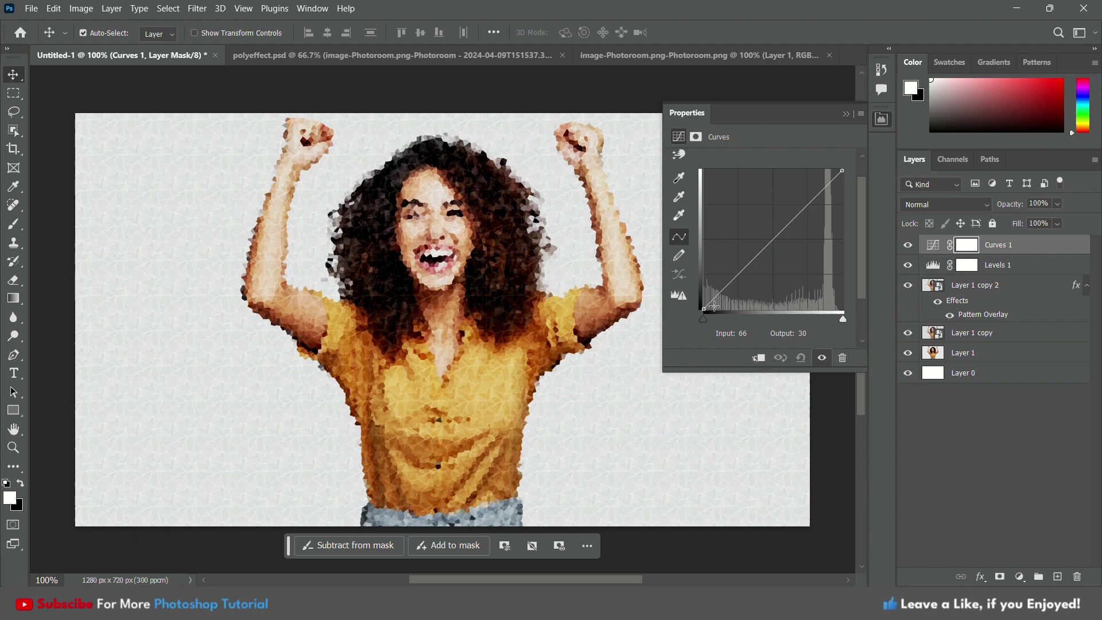
pyautogui.moveTo(704, 320); pyautogui.dragTo(711, 318)
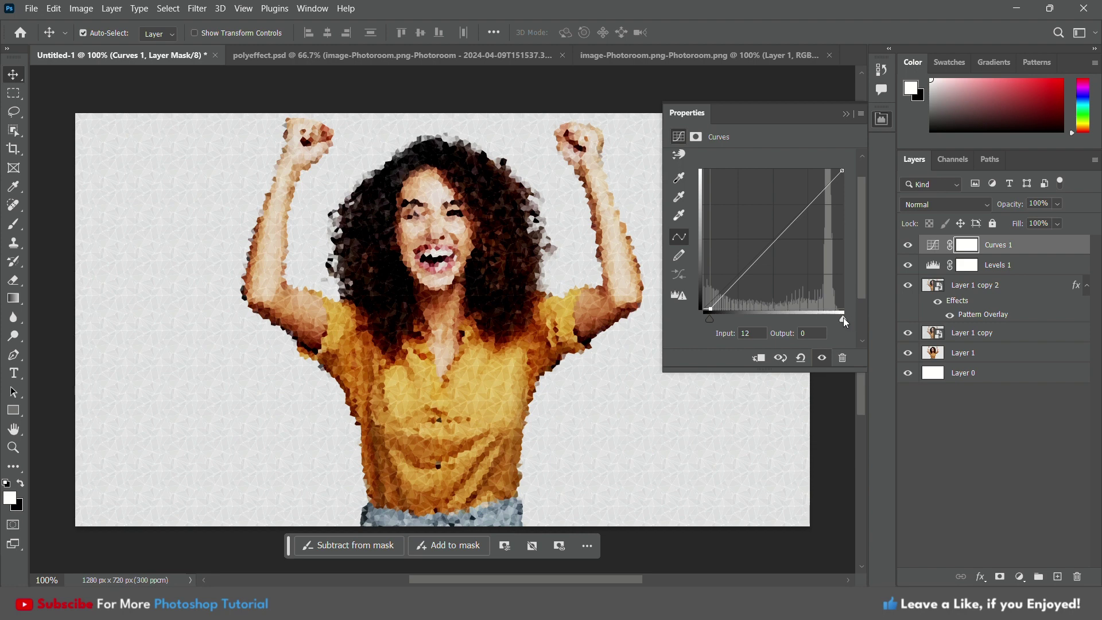
pyautogui.moveTo(843, 318); pyautogui.dragTo(838, 318)
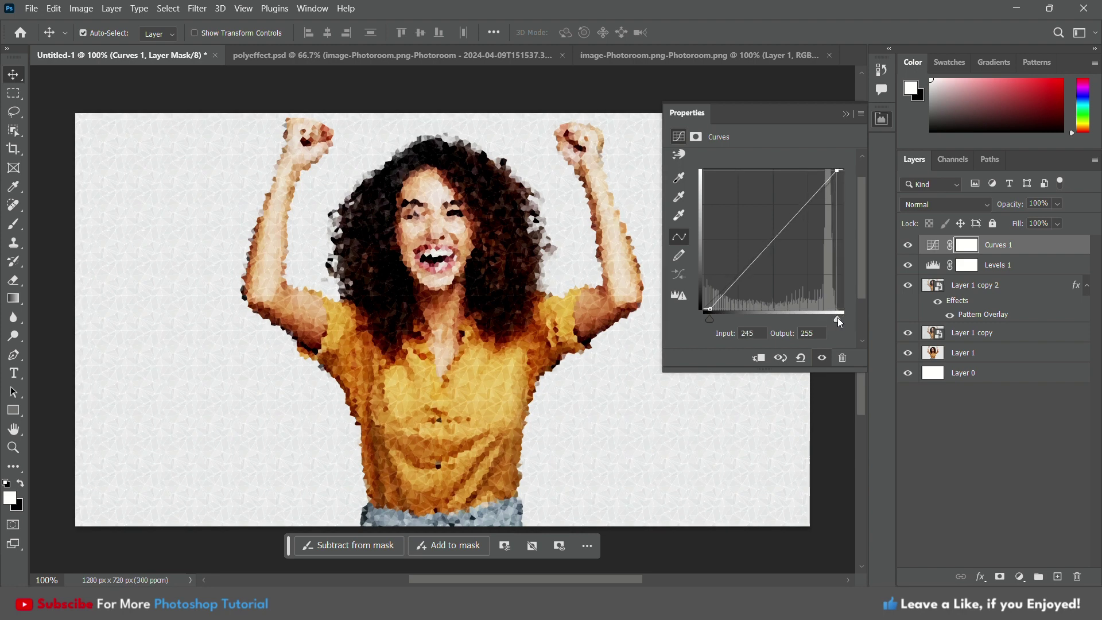
pyautogui.click(846, 115)
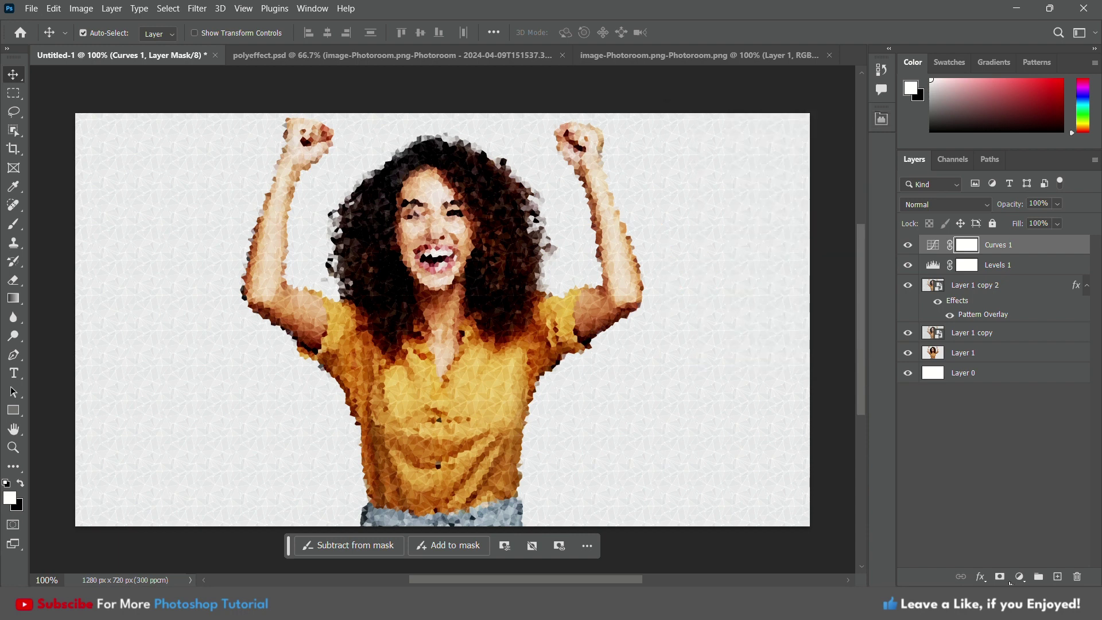
# - Add a clipped Color Lookup adjustment layer loaded with the filmstock_50.3dl 3DLUT file
pyautogui.click(1019, 577)
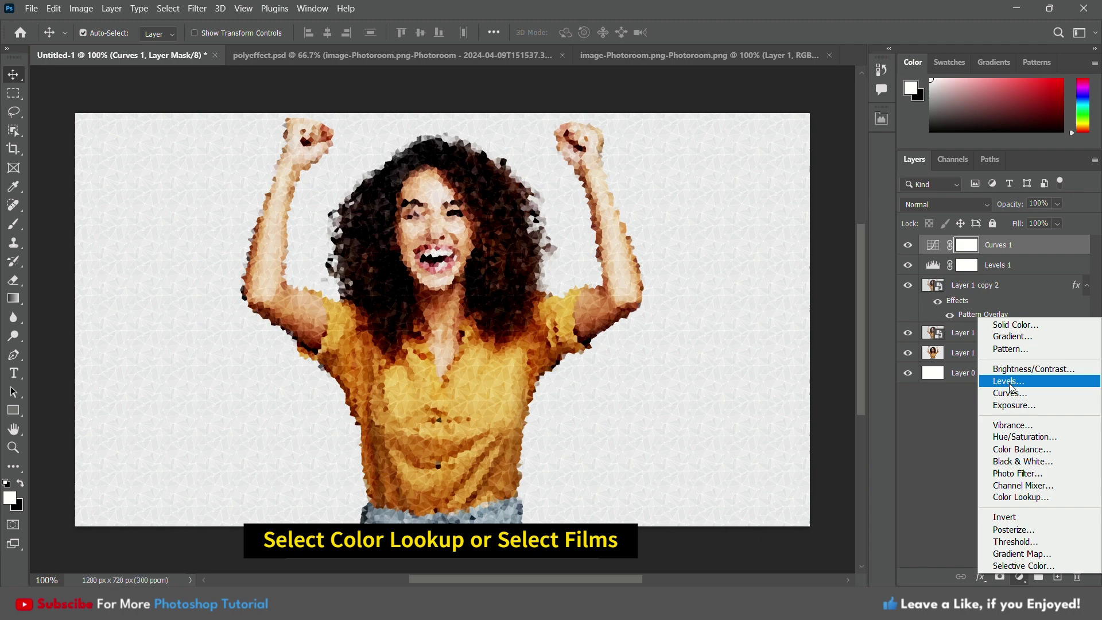
pyautogui.click(1017, 497)
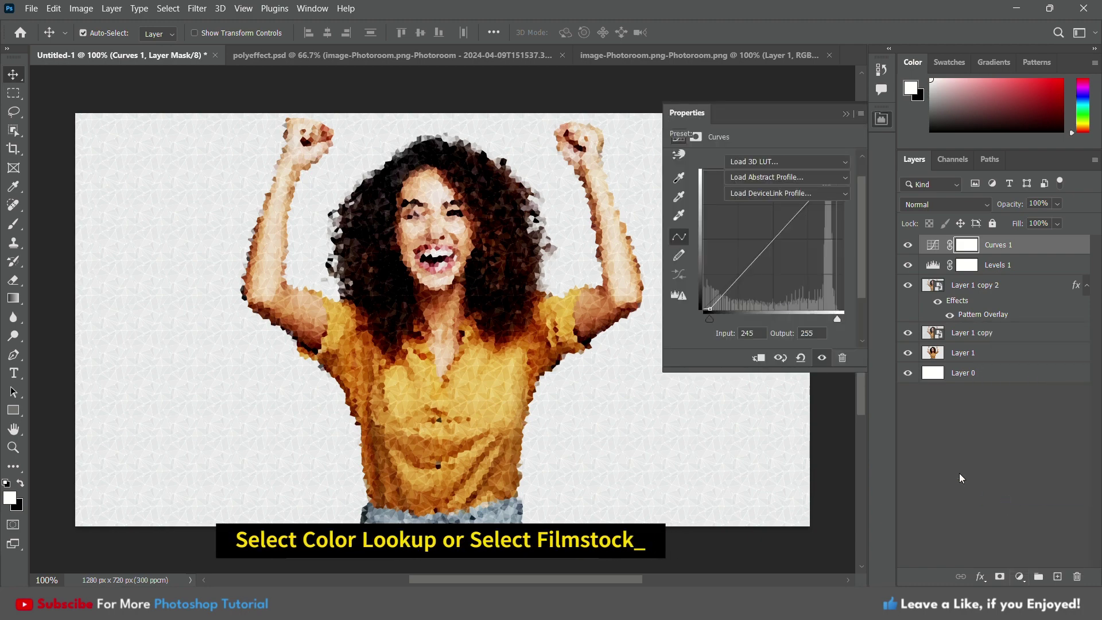
pyautogui.click(756, 357)
pyautogui.click(755, 162)
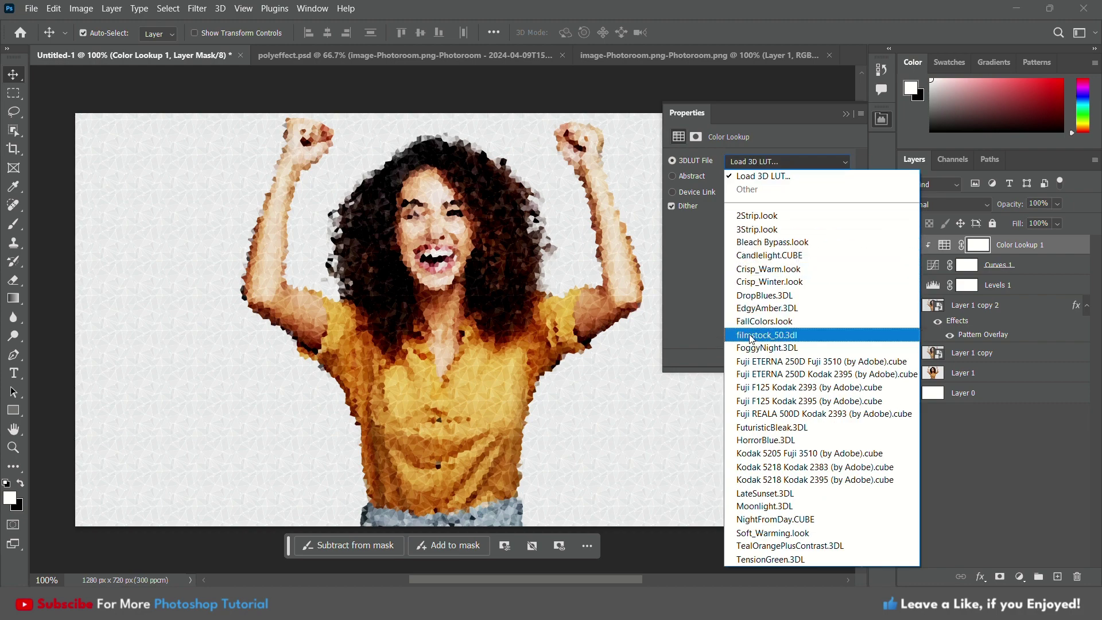
pyautogui.click(750, 335)
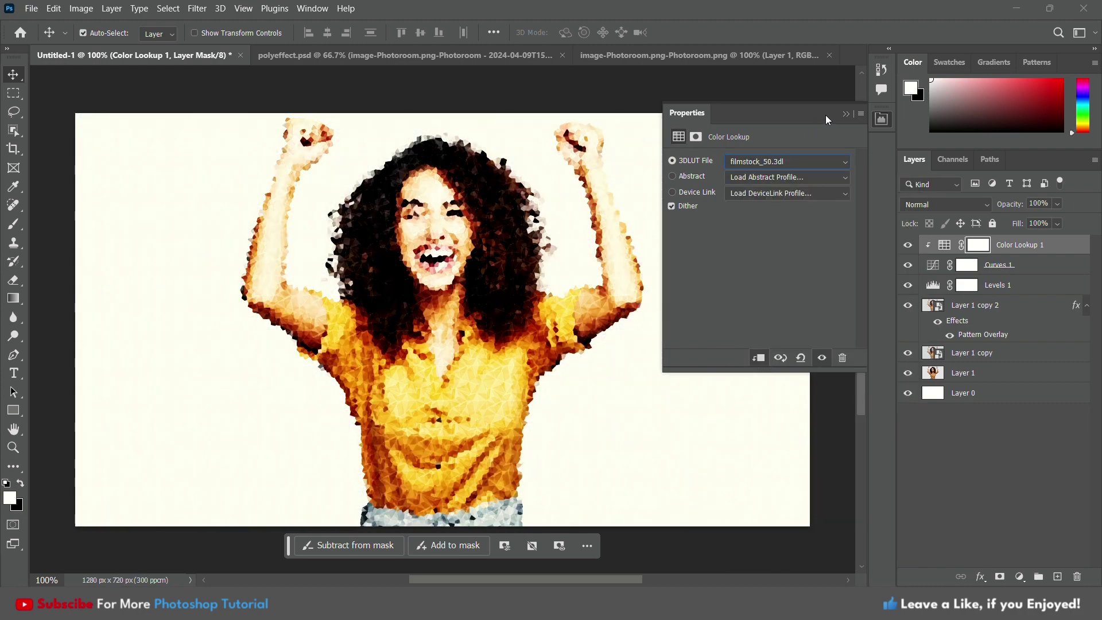
pyautogui.click(845, 114)
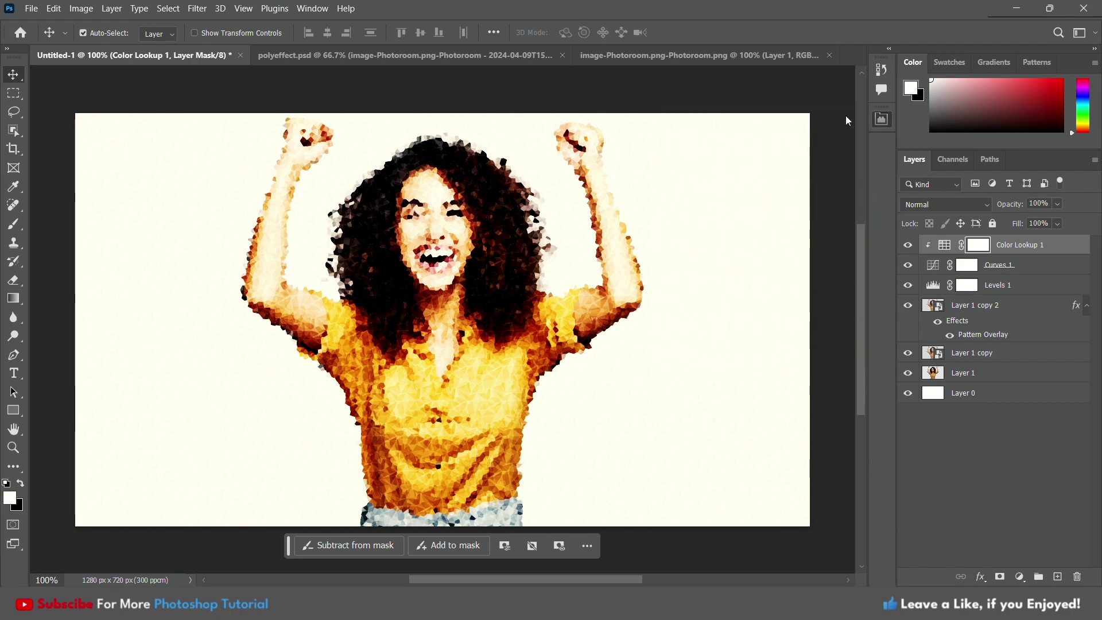
# - Change the Color Lookup 1 layer's blend mode from Normal to Soft Light
pyautogui.click(933, 204)
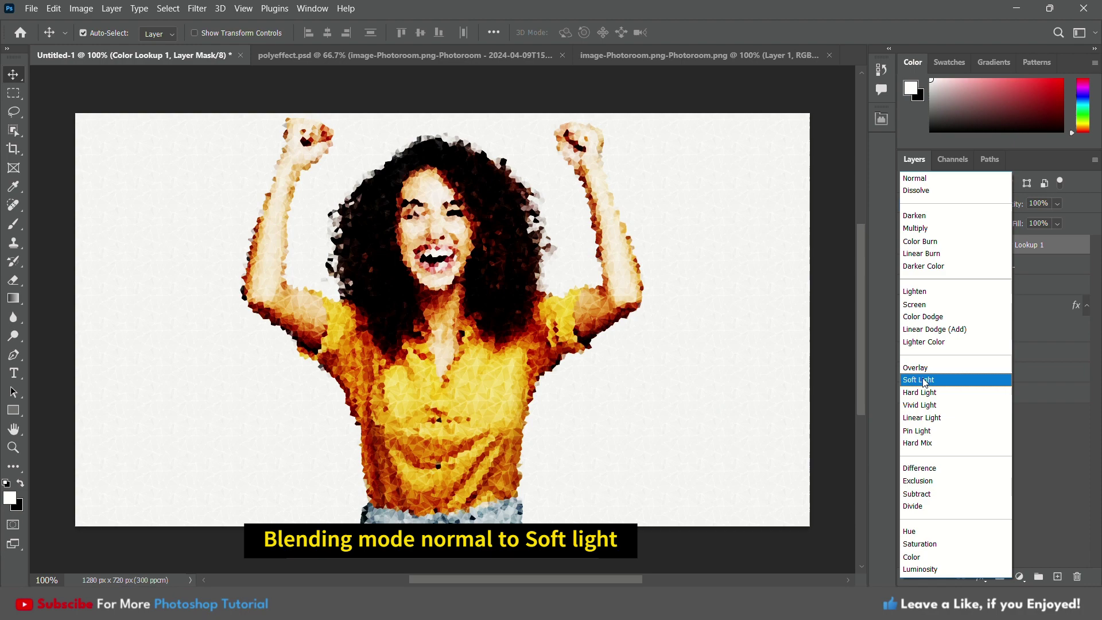
pyautogui.click(924, 380)
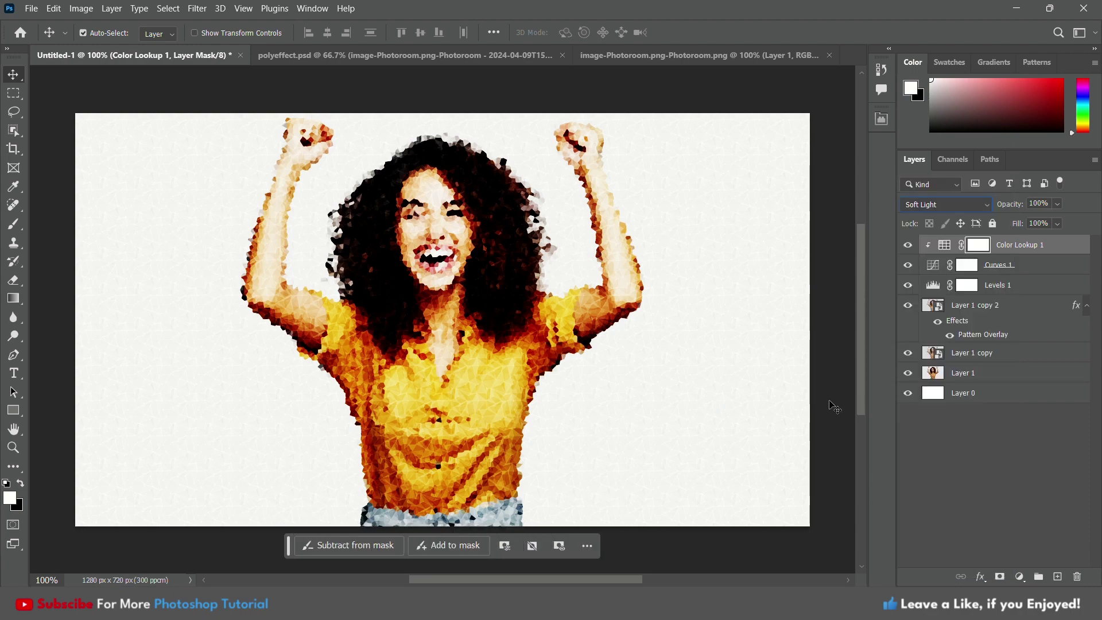